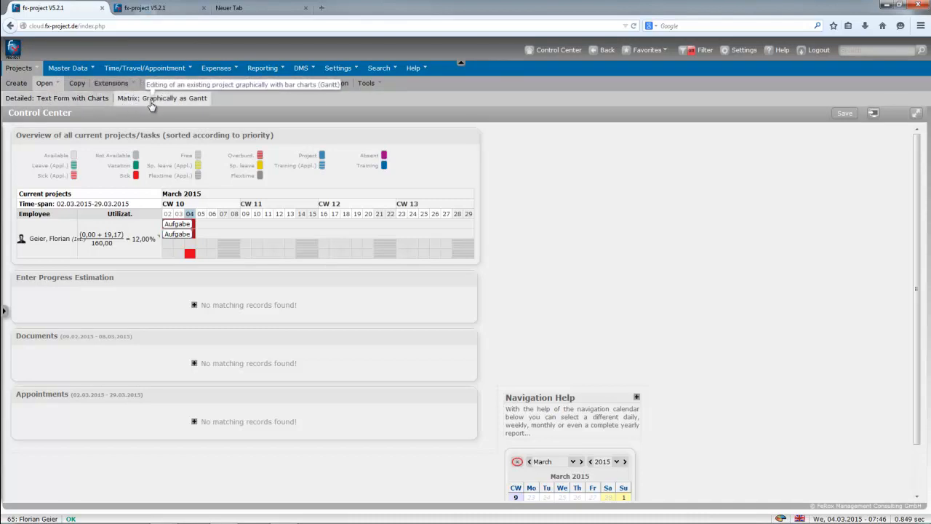
# Open the Matrix: Graphically as Gantt page with 9 - Test Our Success 2015 as master project.
pyautogui.click(152, 102)
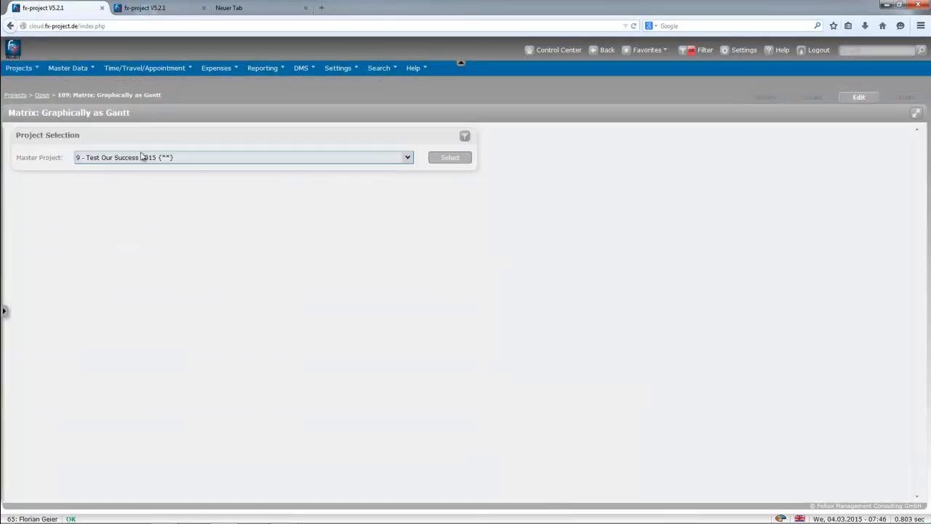
pyautogui.click(142, 157)
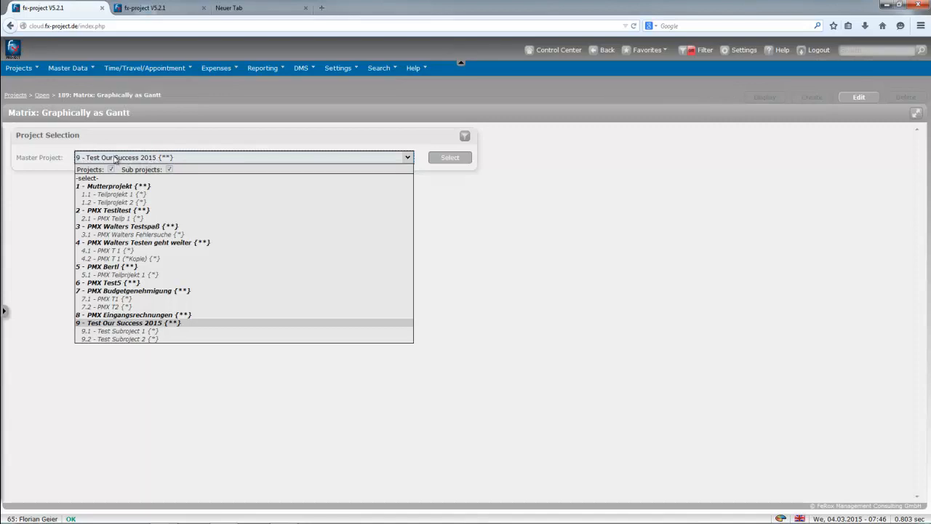
pyautogui.click(142, 147)
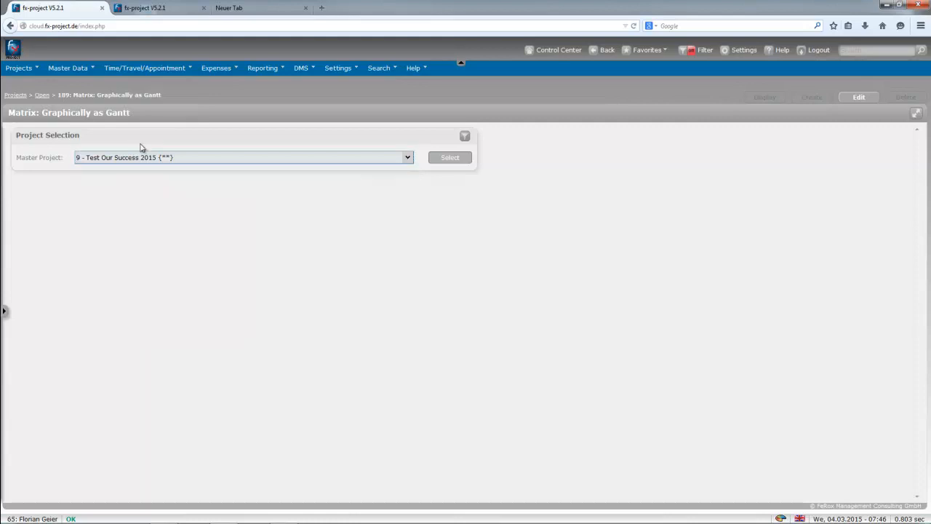
pyautogui.click(4, 313)
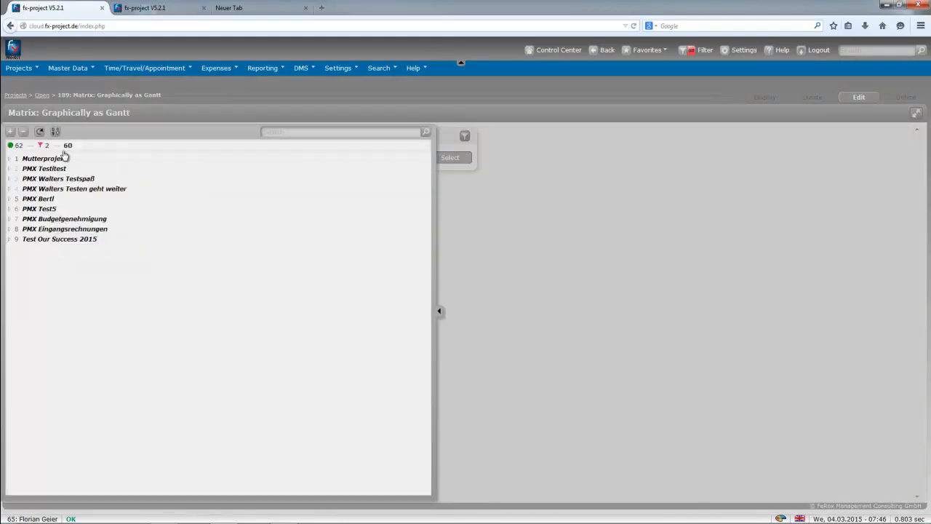
# Expand Test Our Success 2015, PMX Budgetgenehmigung and PMX Eingangsrechnungen to reveal subprojects 7.1, 7.2 and 8.1.
pyautogui.click(10, 240)
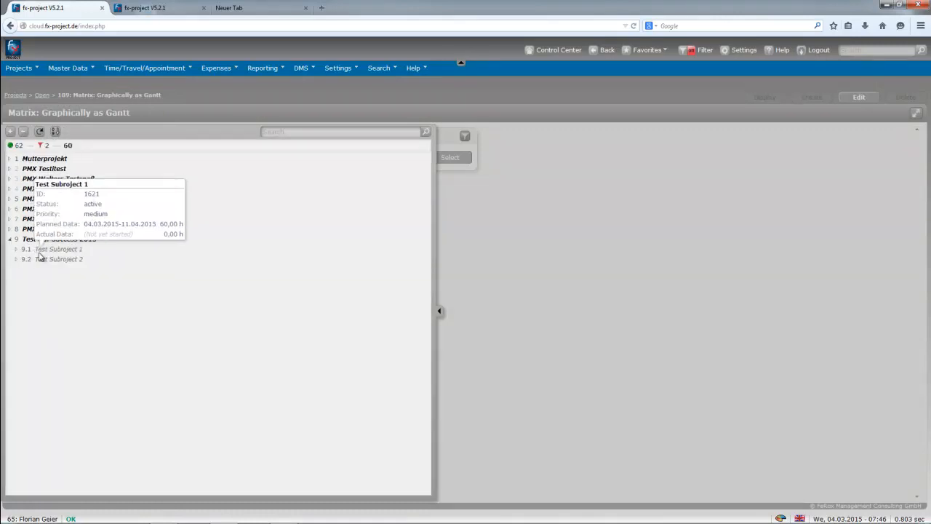
pyautogui.moveTo(67, 251)
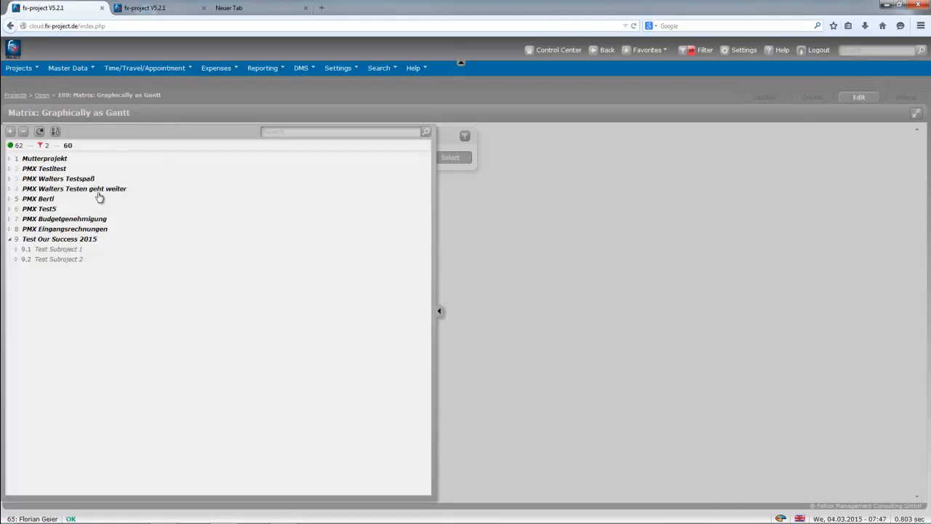
pyautogui.click(10, 219)
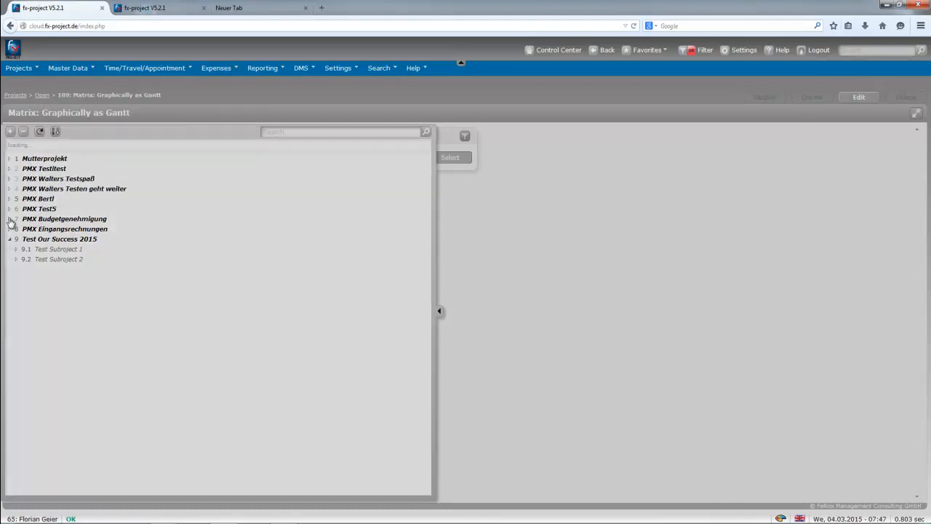
pyautogui.click(10, 249)
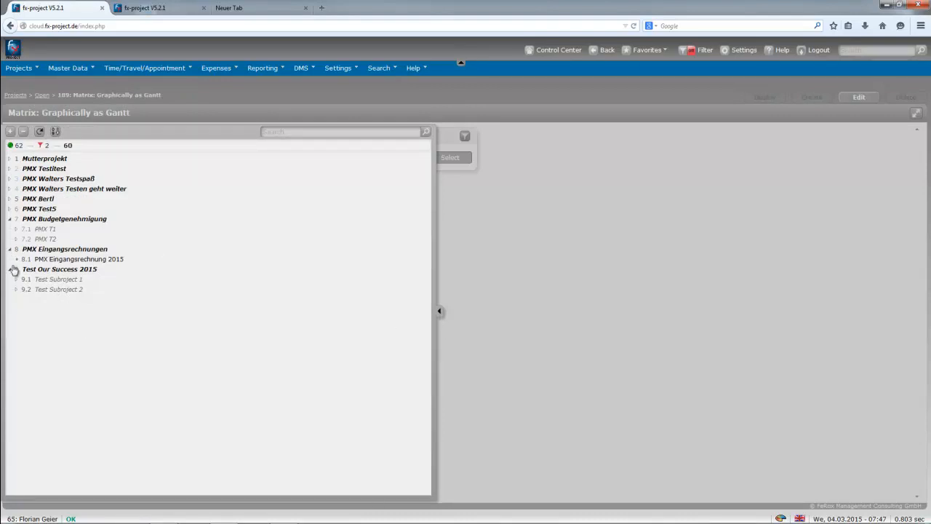
# Toggle the project filter, collapse PMX Budgetgenehmigung, close the tree and return to Control Center.
pyautogui.click(693, 51)
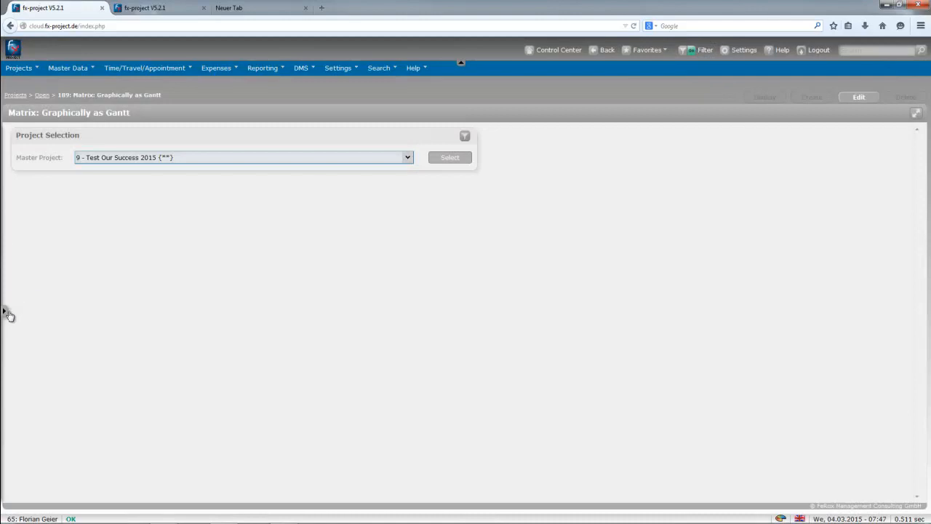
pyautogui.click(7, 310)
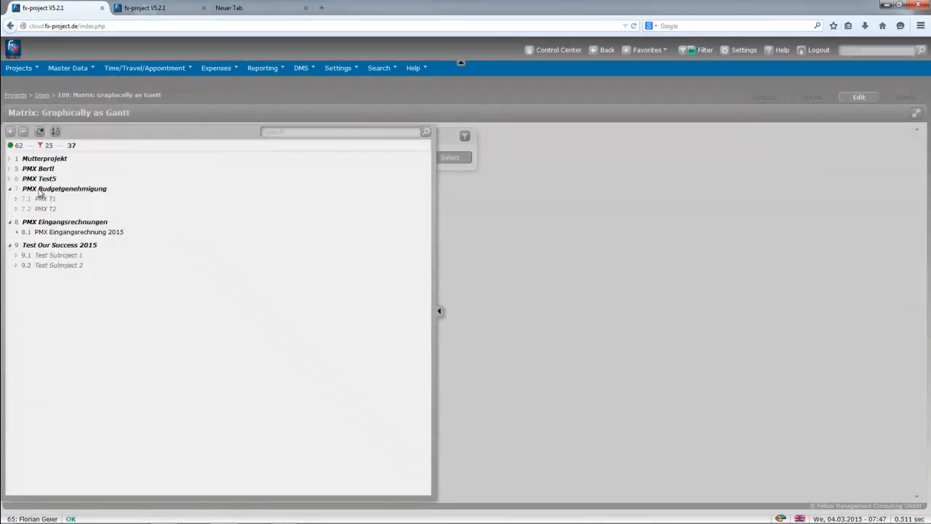
pyautogui.click(10, 189)
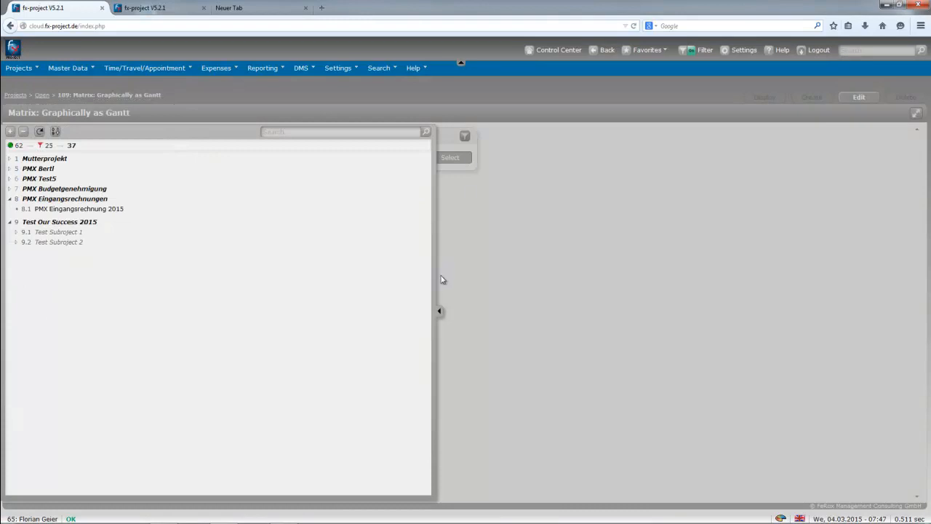
pyautogui.click(439, 312)
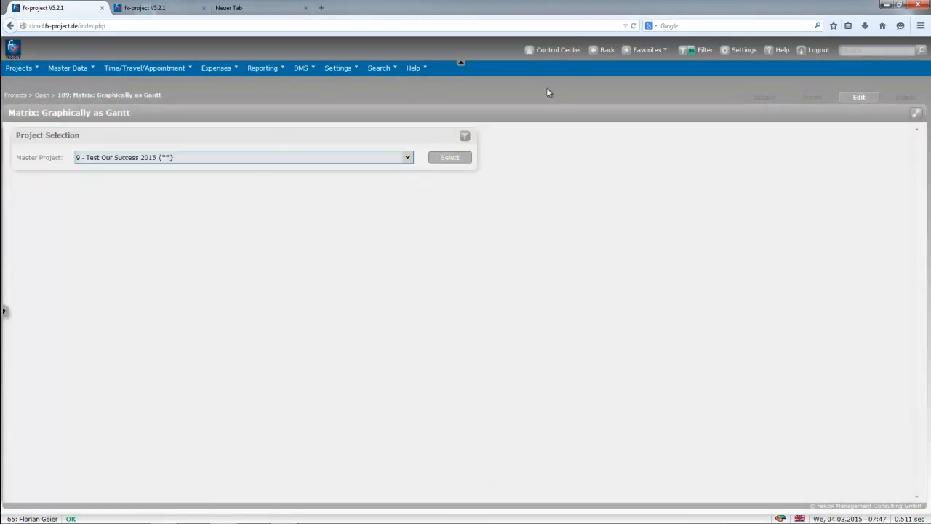
pyautogui.click(555, 50)
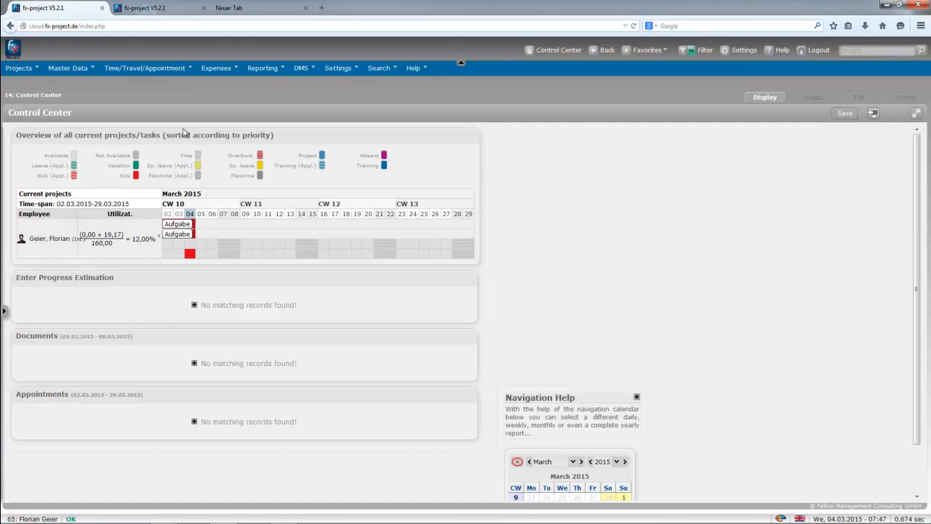
# Display the Reporting > Project Charts > Project Overview report for 9 - Test Our Success 2015.
pyautogui.click(263, 69)
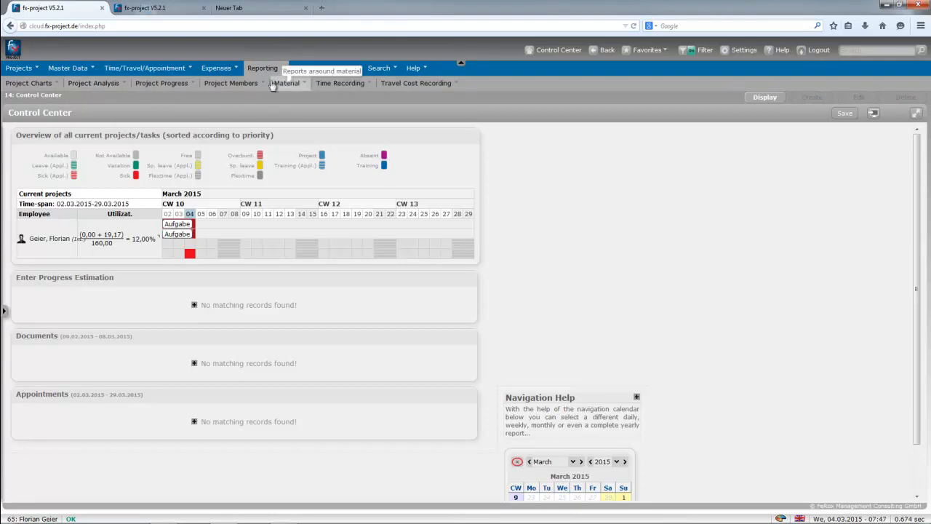
pyautogui.click(84, 89)
pyautogui.click(48, 87)
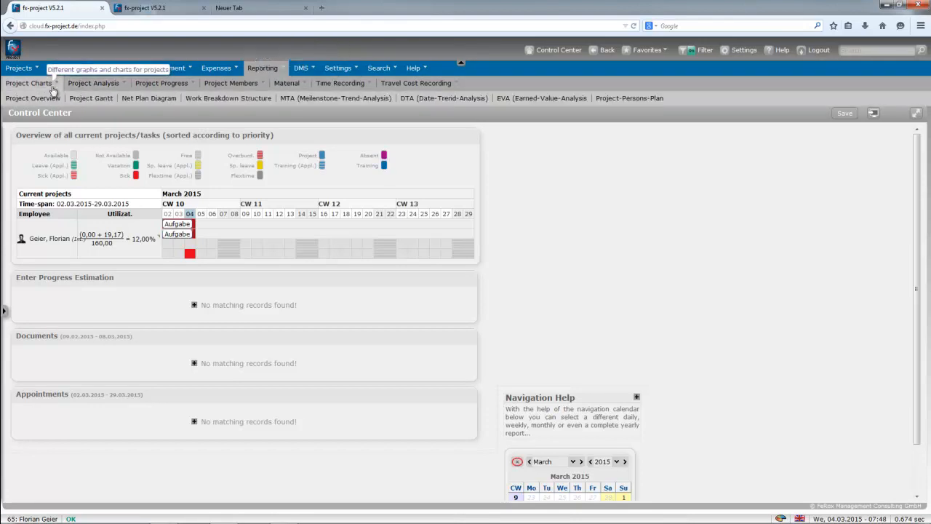
pyautogui.click(51, 99)
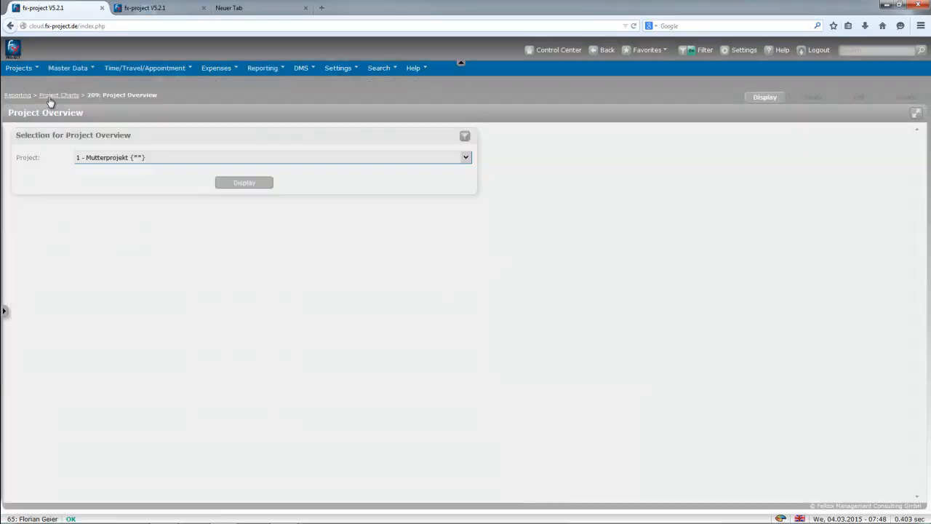
pyautogui.click(202, 165)
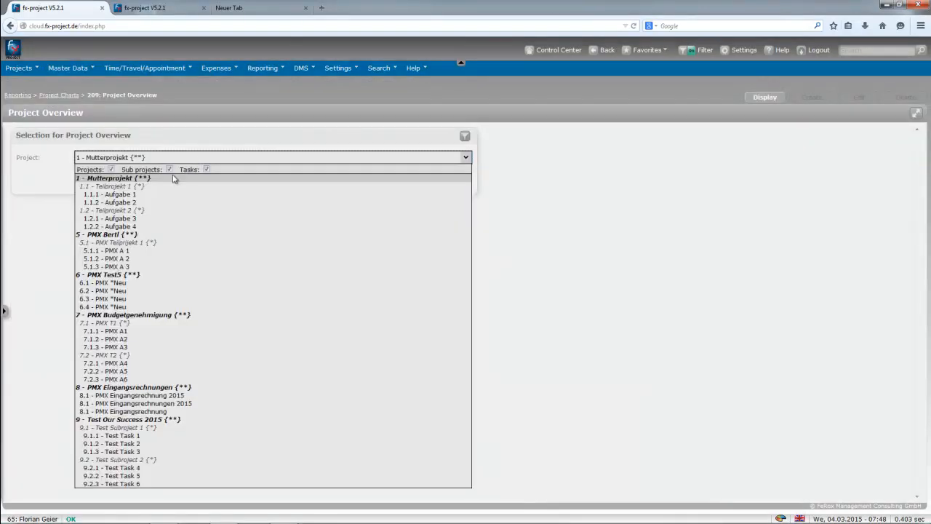
pyautogui.click(130, 424)
pyautogui.click(239, 184)
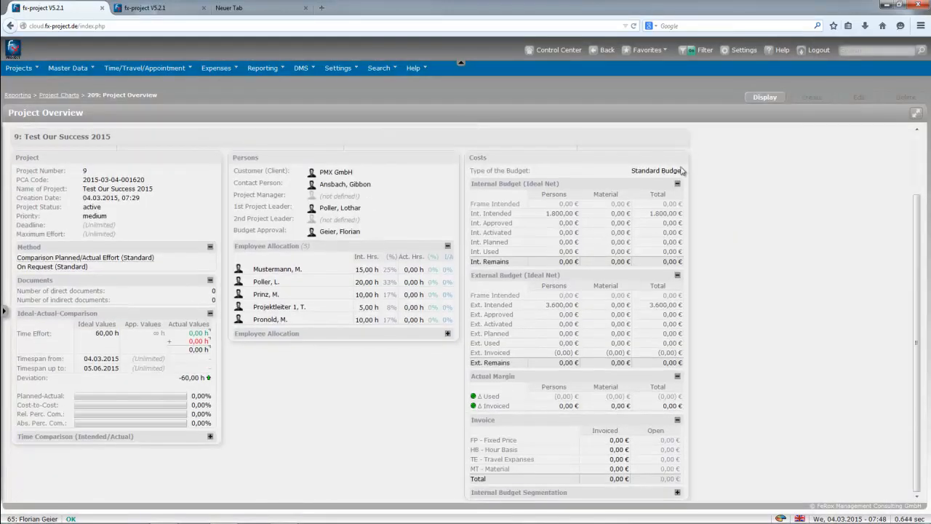
# Highlight the Standard, Internal and External Budget figures, then go back to the Control Center.
pyautogui.moveTo(684, 170); pyautogui.dragTo(615, 174)
pyautogui.moveTo(472, 170); pyautogui.dragTo(572, 184)
pyautogui.moveTo(471, 276); pyautogui.dragTo(568, 282)
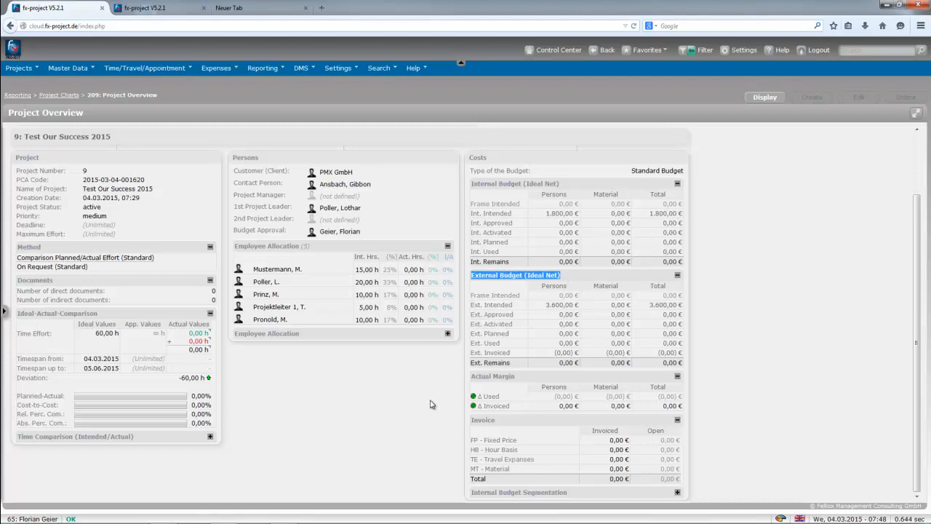
pyautogui.click(34, 72)
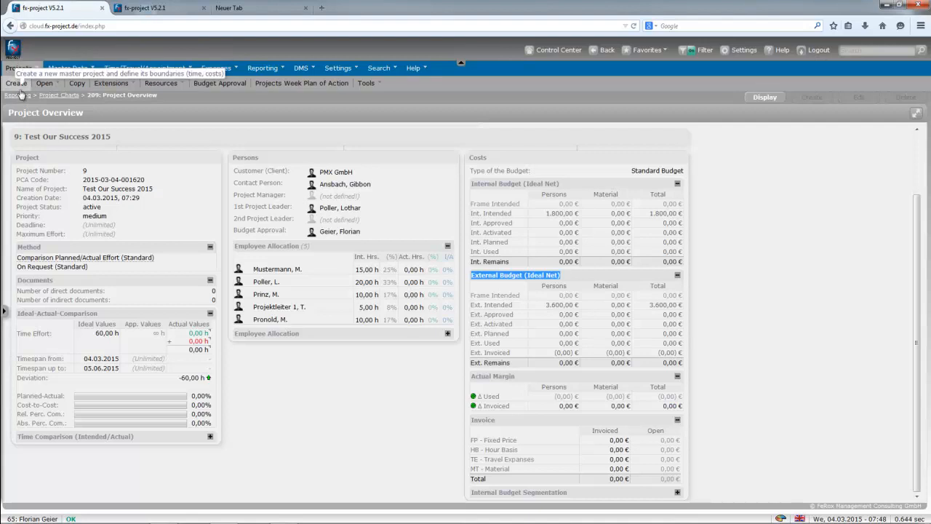
pyautogui.click(562, 50)
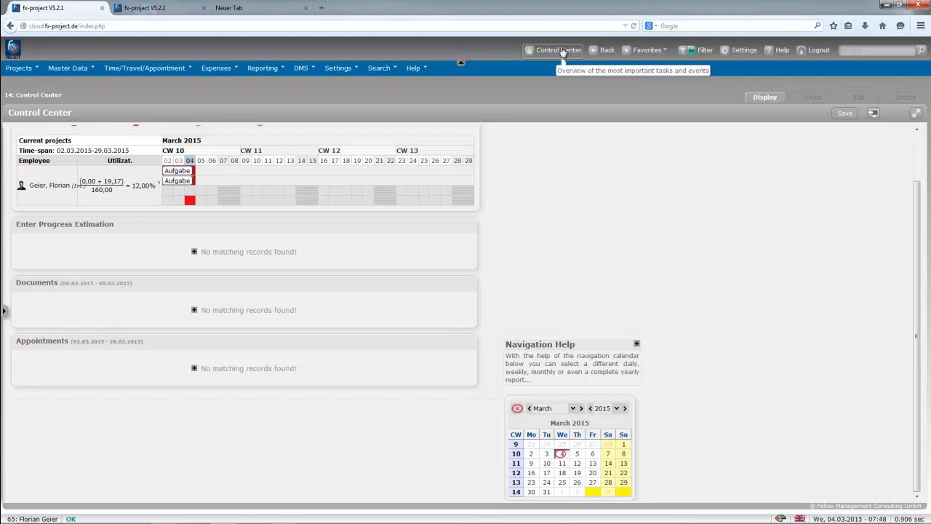
pyautogui.scroll(1, 408, 240)
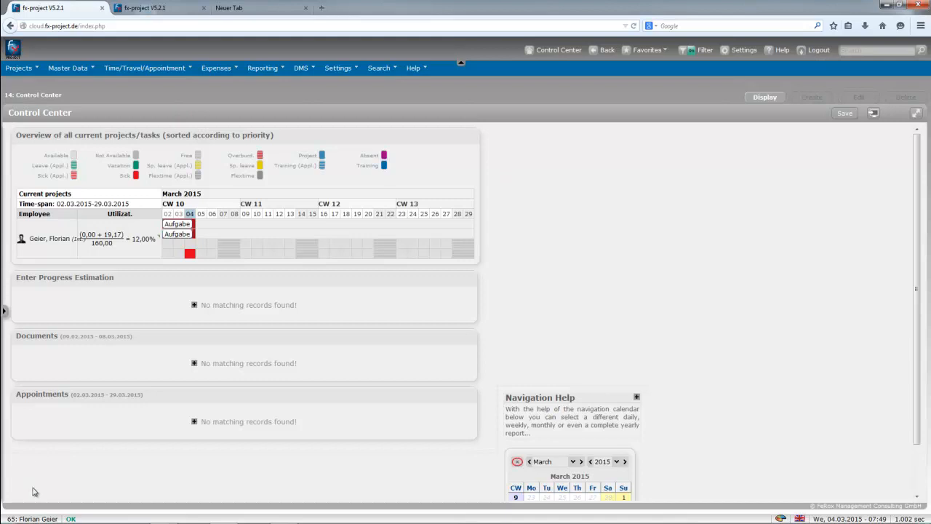
pyautogui.moveTo(11, 519)
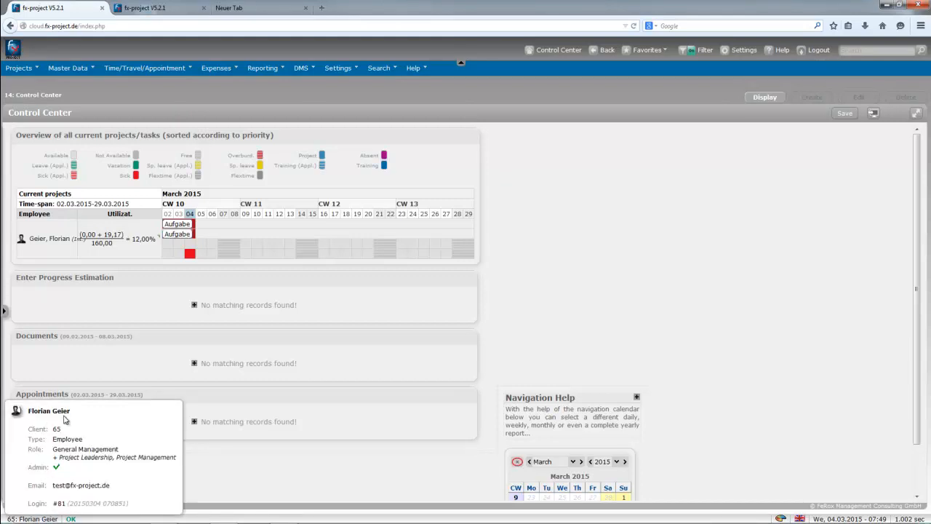
pyautogui.moveTo(58, 452); pyautogui.dragTo(119, 459)
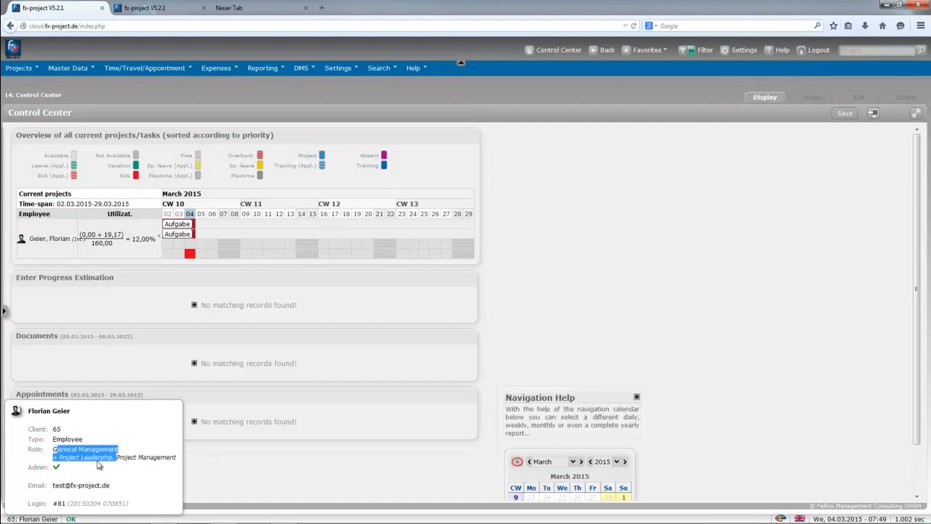
pyautogui.moveTo(122, 457); pyautogui.dragTo(176, 458)
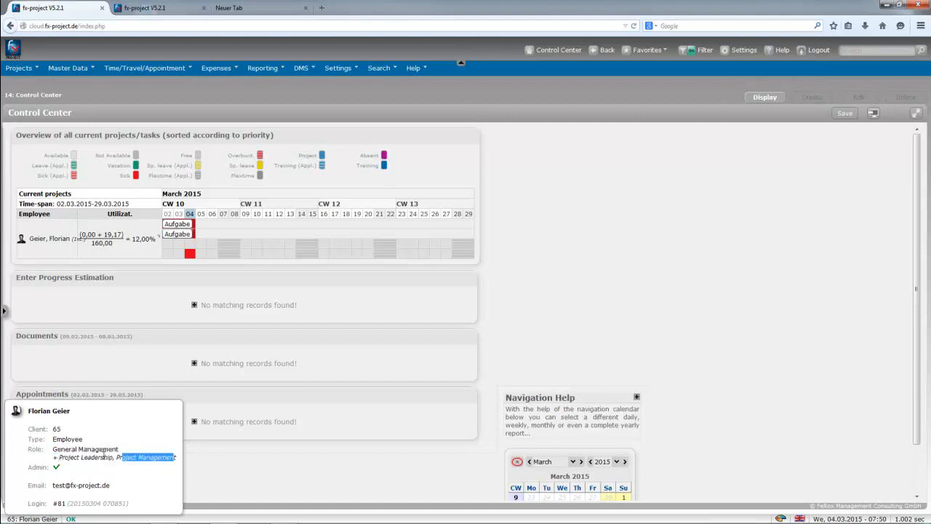
pyautogui.click(107, 470)
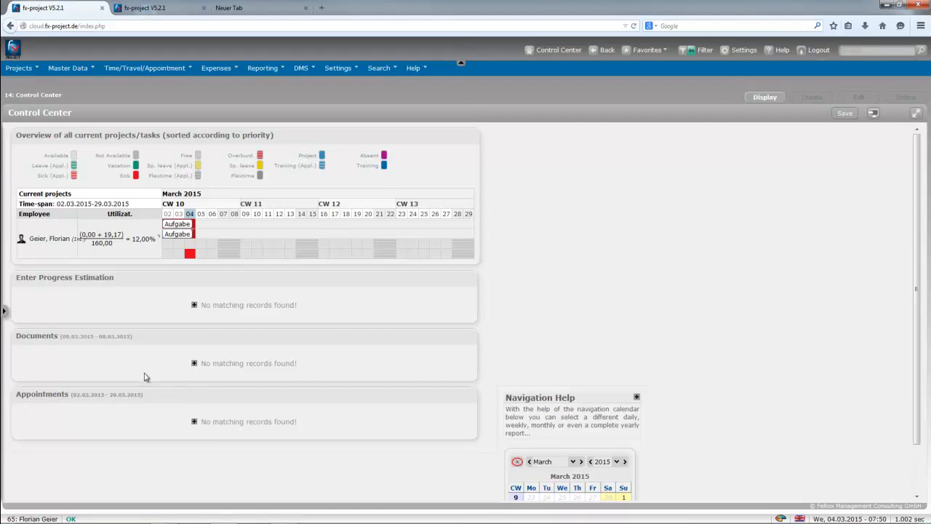
# On the second browser tab, log in with the prefilled client number and user name.
pyautogui.click(123, 9)
pyautogui.doubleClick(456, 285)
pyautogui.moveTo(465, 299); pyautogui.dragTo(447, 298)
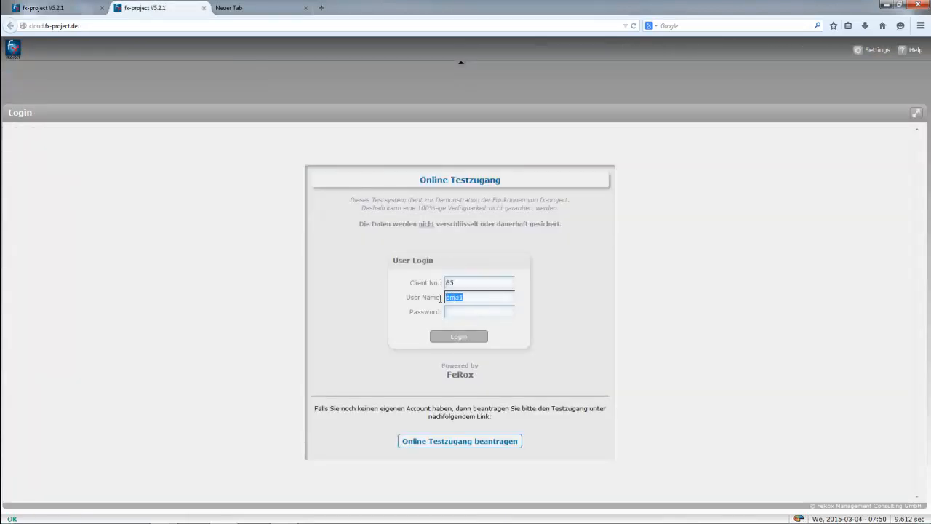
pyautogui.click(458, 314)
pyautogui.press('Return')
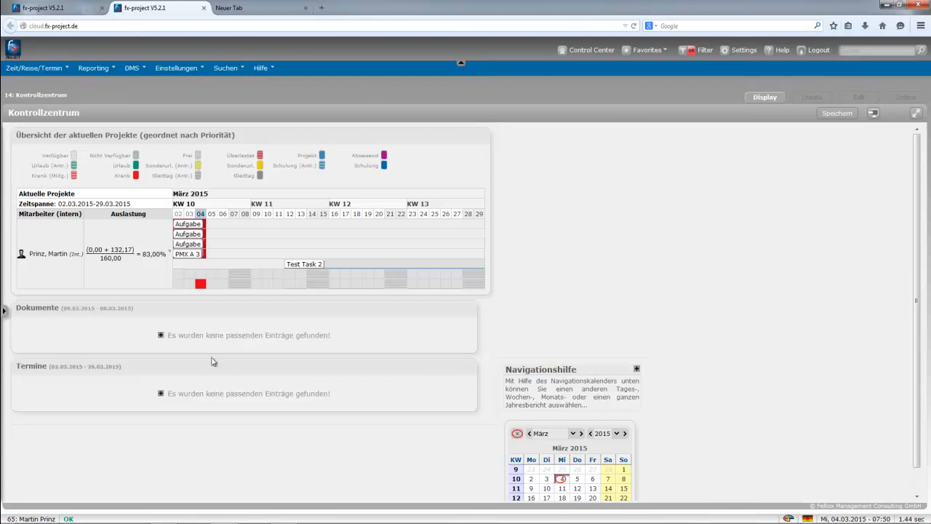
# Switch the fx-project interface language from German to English.
pyautogui.moveTo(39, 519)
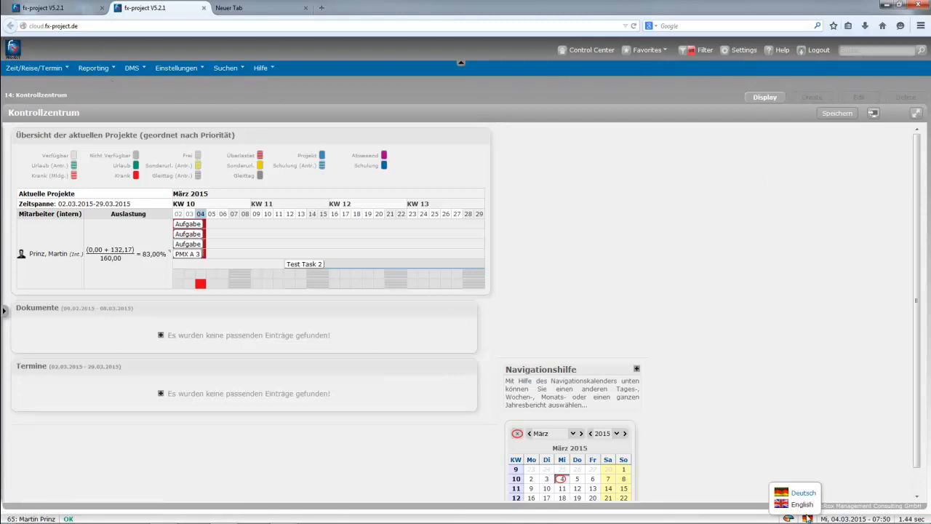
pyautogui.click(802, 505)
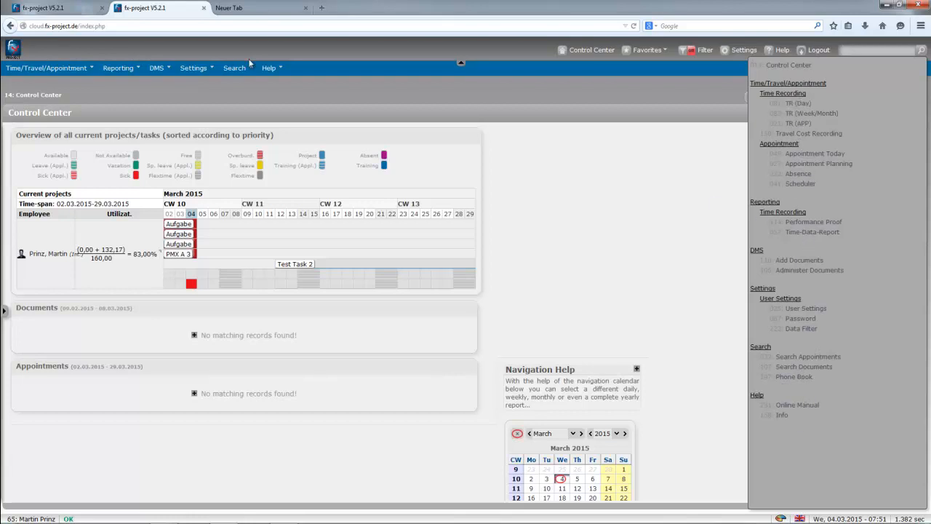
# Scroll through the first tab's user's full function overview, then return to the second tab.
pyautogui.click(64, 7)
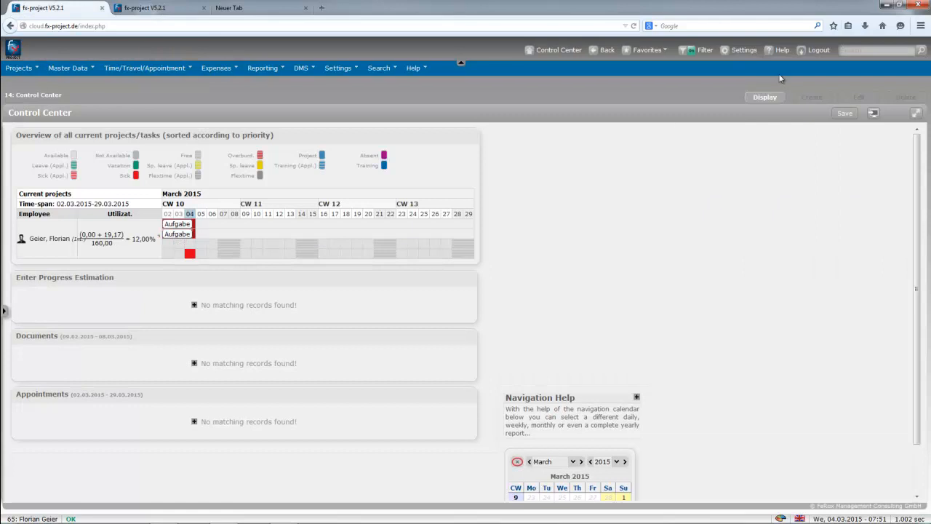
pyautogui.click(845, 51)
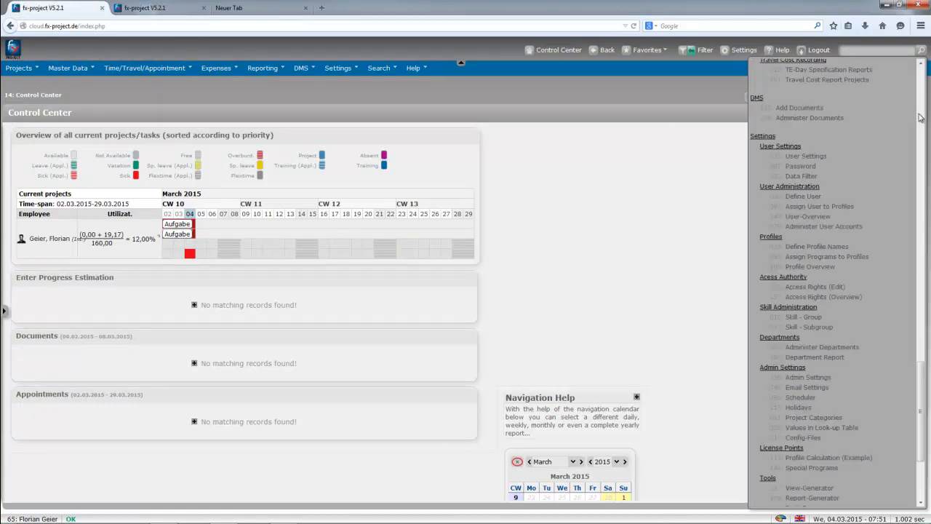
pyautogui.moveTo(924, 402); pyautogui.dragTo(922, 159)
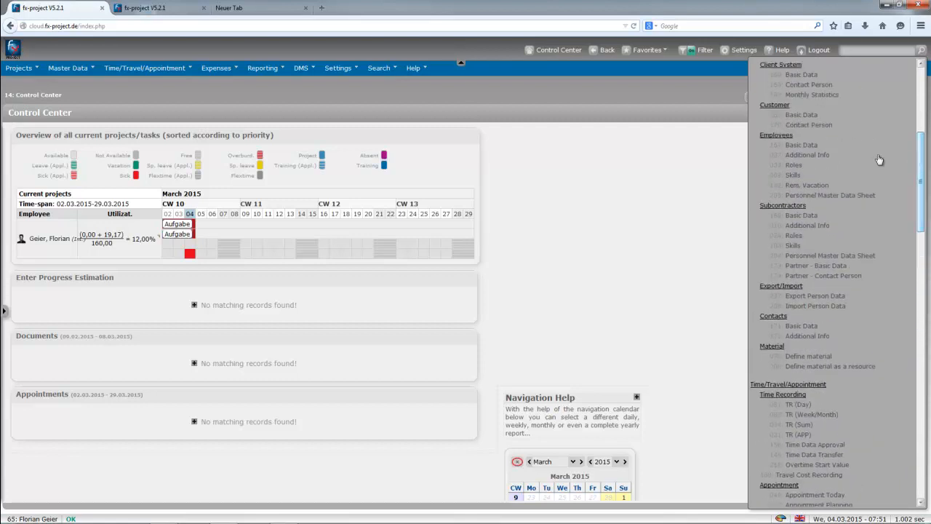
pyautogui.click(155, 7)
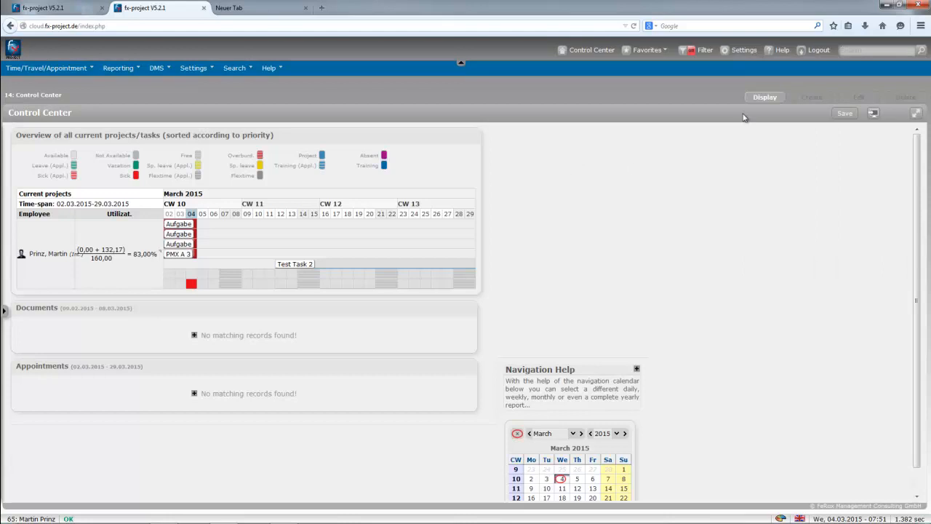
# Reveal TR (Day), TR (Week/Month) and TR (APP) under Time/Travel/Appointment > Time Recording.
pyautogui.click(846, 51)
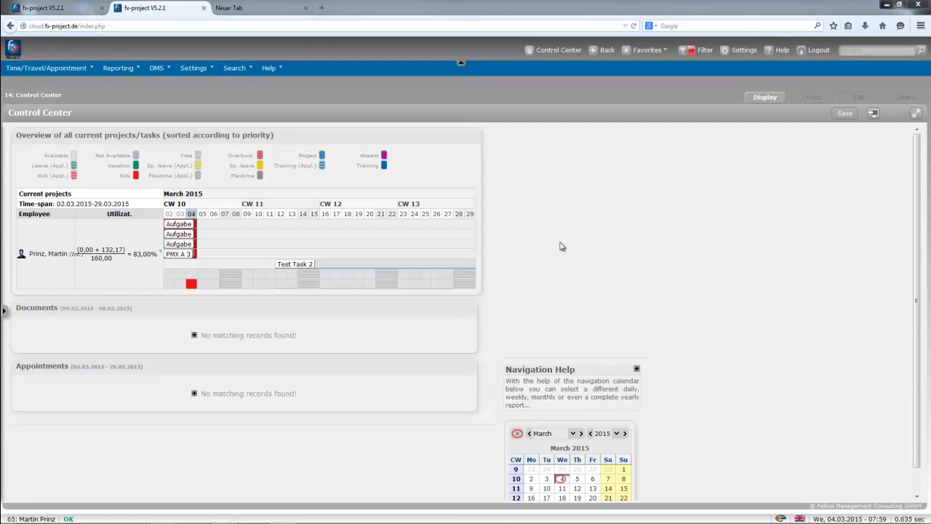
pyautogui.moveTo(45, 519)
pyautogui.click(38, 72)
pyautogui.click(27, 86)
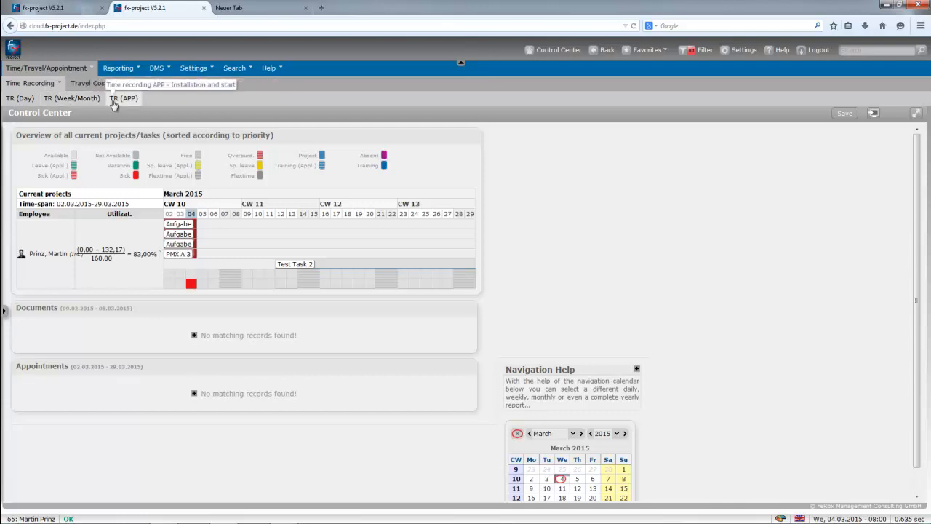
# In TR (Day), select task 9.1.2 - Test Task 2.
pyautogui.click(20, 98)
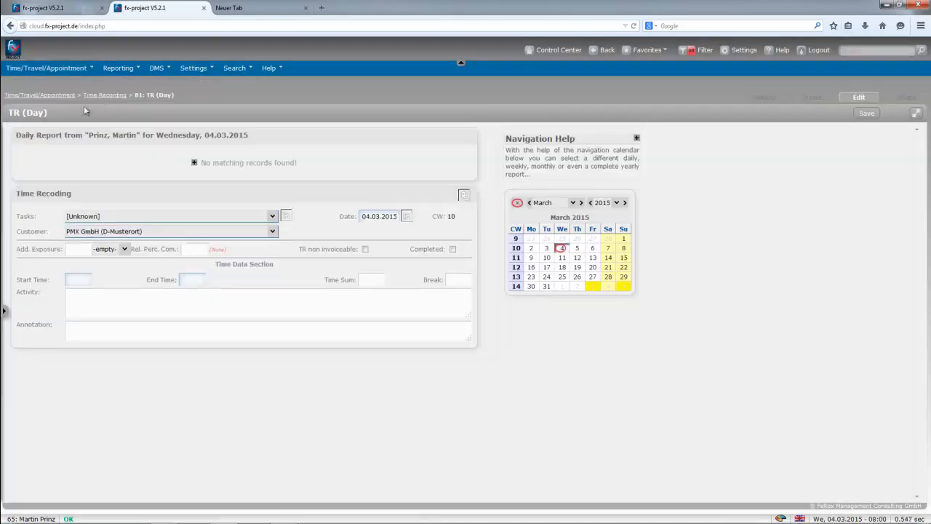
pyautogui.click(81, 216)
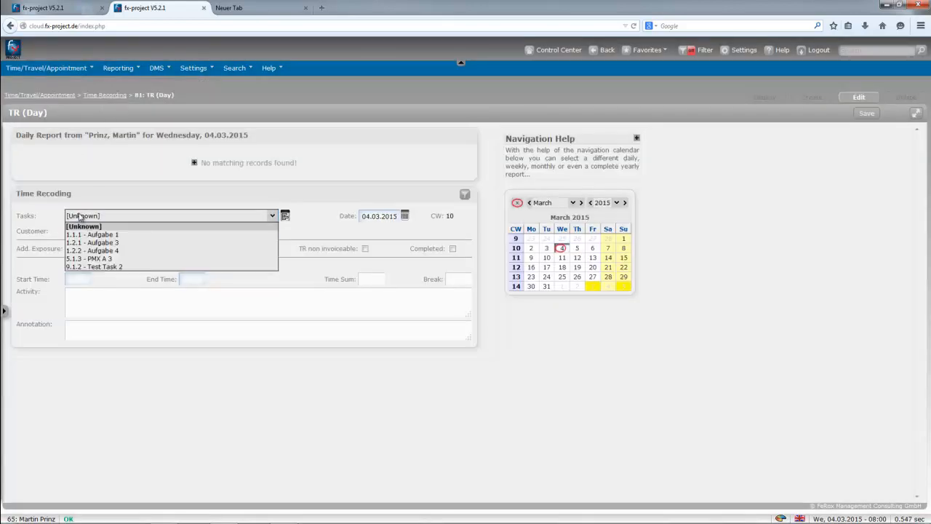
pyautogui.click(95, 267)
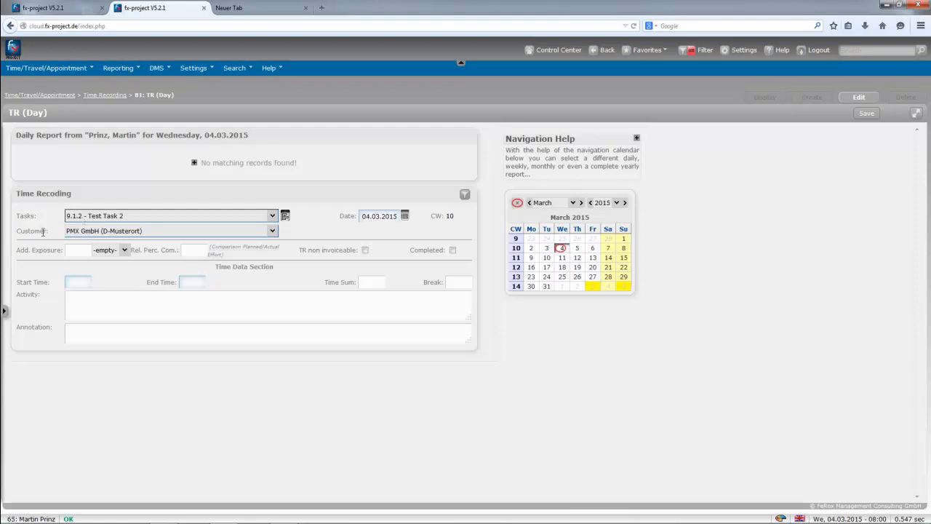
# Enter 05:00–12:00 with a 0:30 break, save the 6:30 entry and reload it for editing.
pyautogui.click(78, 283)
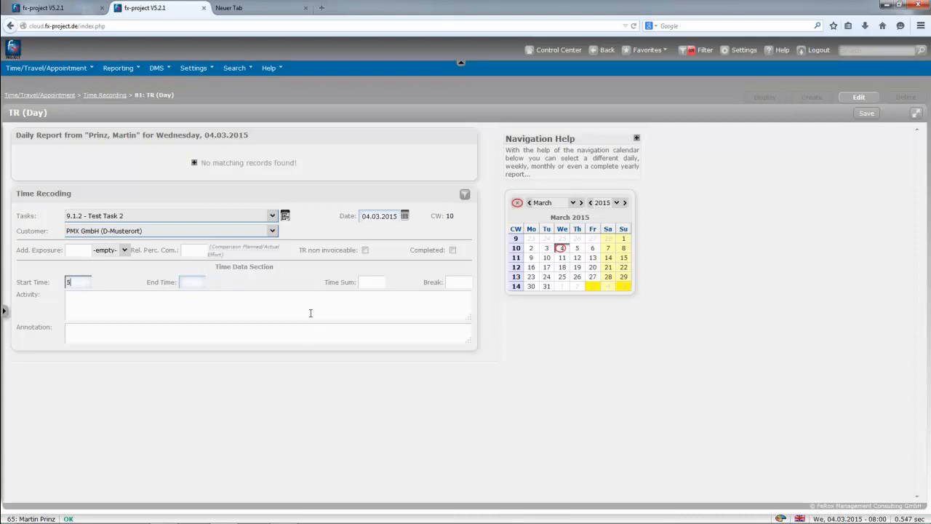
pyautogui.click(193, 282)
pyautogui.click(466, 282)
pyautogui.click(866, 112)
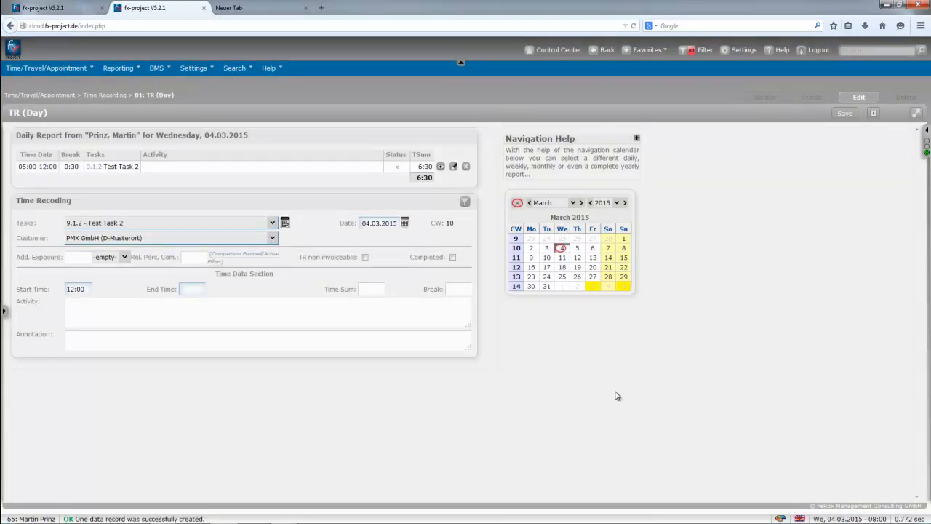
pyautogui.click(453, 167)
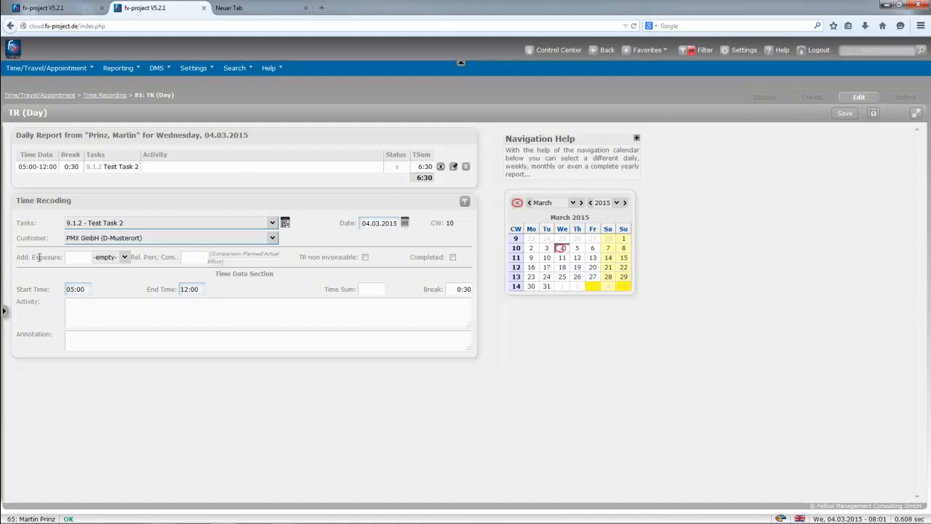
# Try Hrs. as the Add. Exposure unit, reset it to empty, then select the 80% Rel. Perc. Com. value.
pyautogui.click(124, 258)
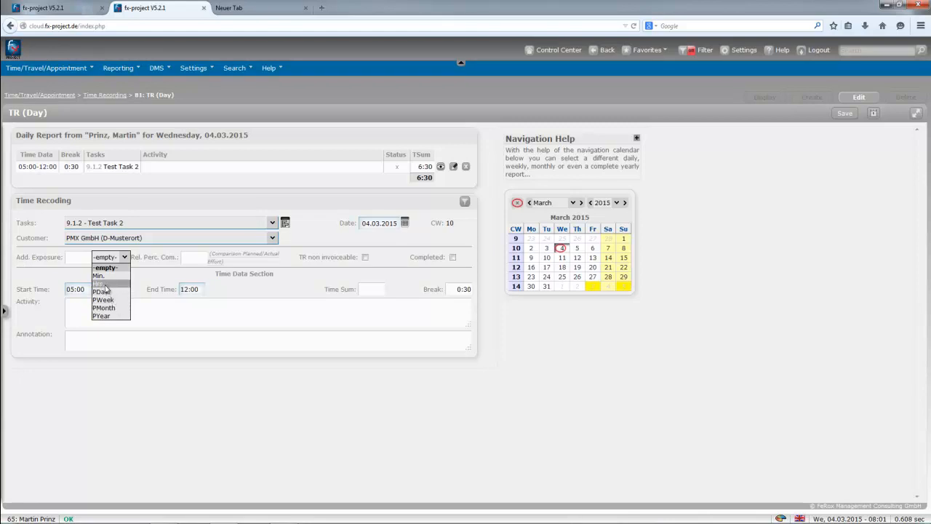
pyautogui.click(102, 283)
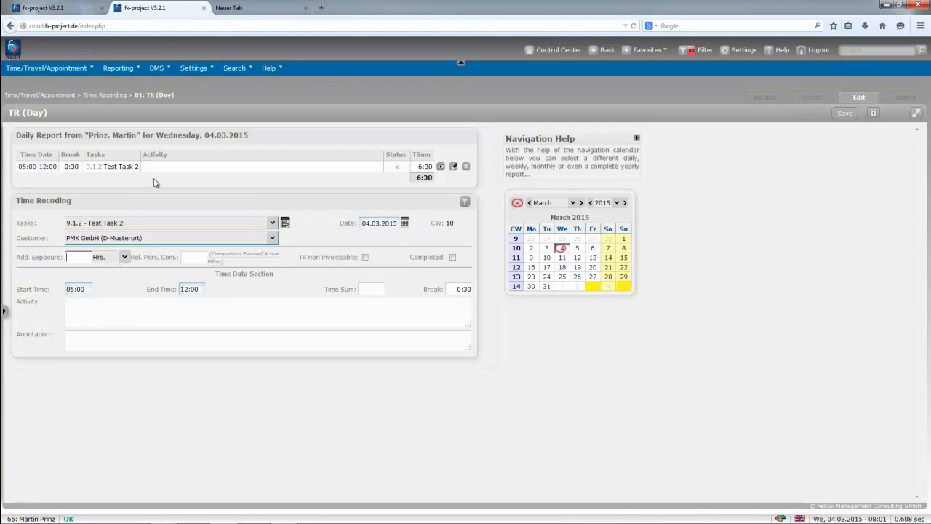
pyautogui.click(124, 257)
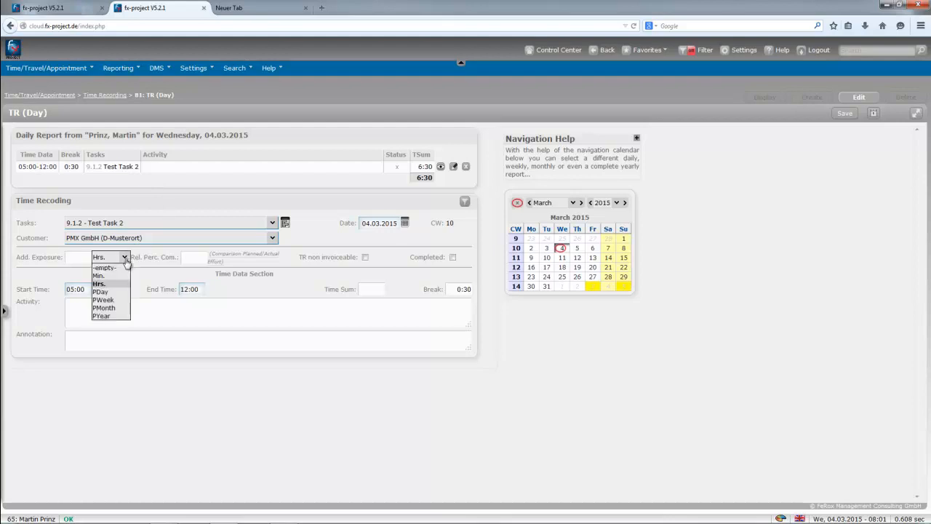
pyautogui.click(118, 268)
pyautogui.moveTo(145, 257); pyautogui.dragTo(173, 259)
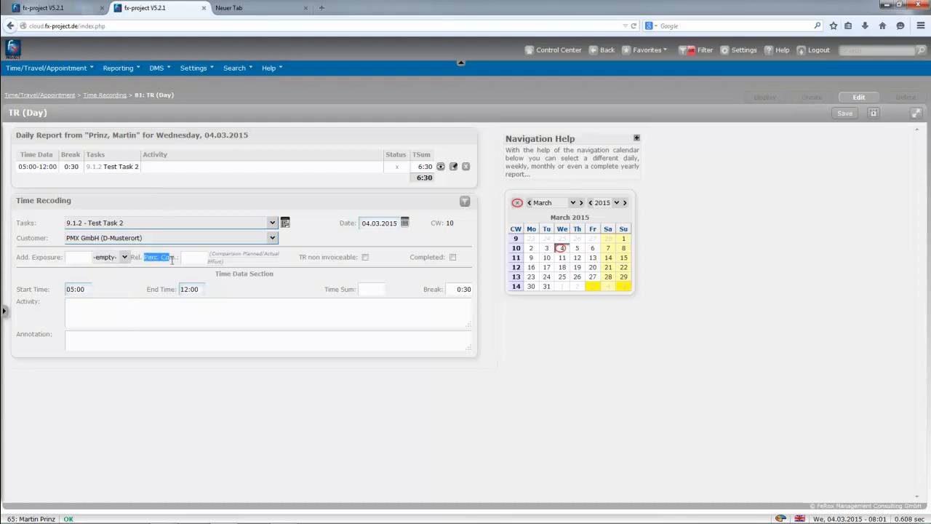
pyautogui.click(195, 259)
pyautogui.hotkey('ctrl', 'a')
# Decline leaving for TR (Week/Month), staying on the day page, and save the changed day entry.
pyautogui.click(47, 71)
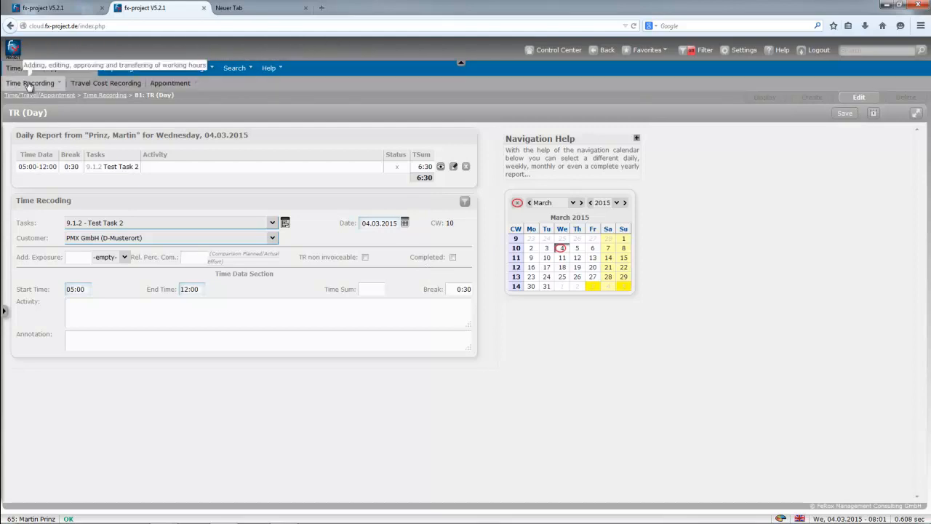
pyautogui.moveTo(29, 85)
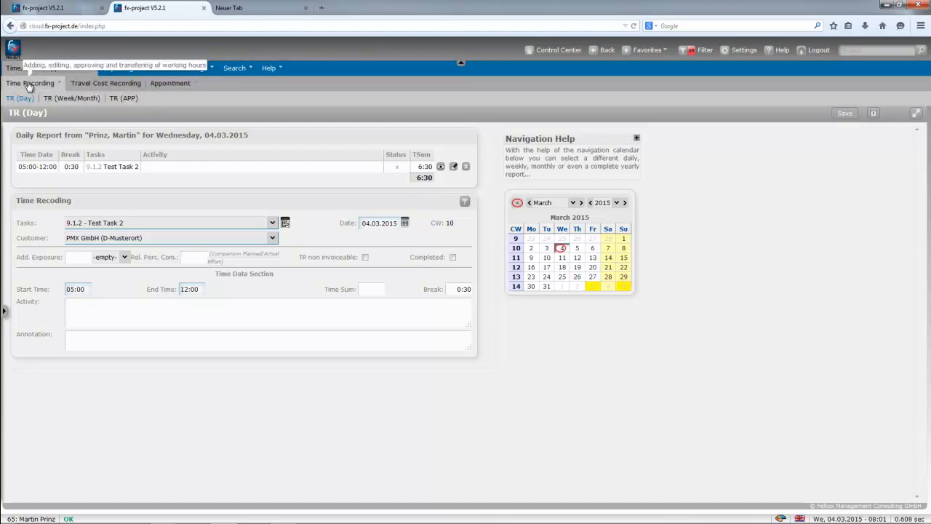
pyautogui.click(65, 102)
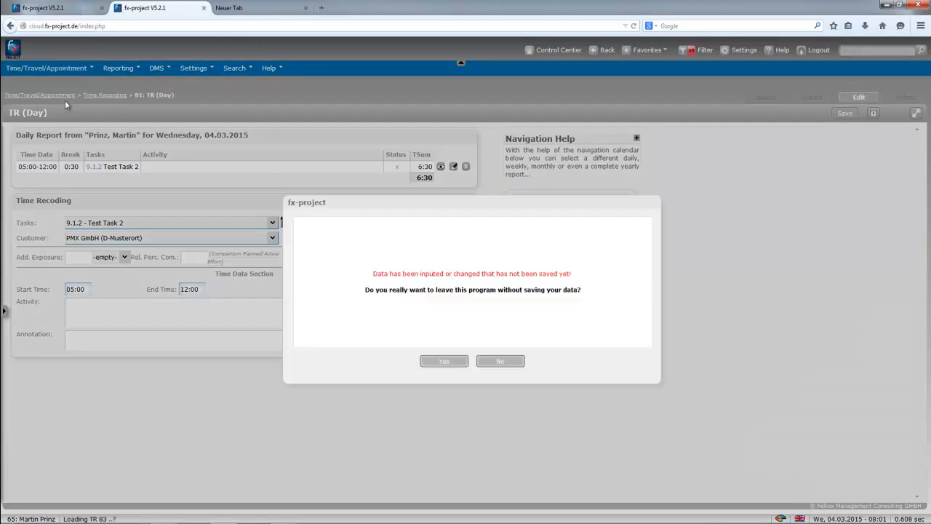
pyautogui.click(493, 364)
pyautogui.click(844, 112)
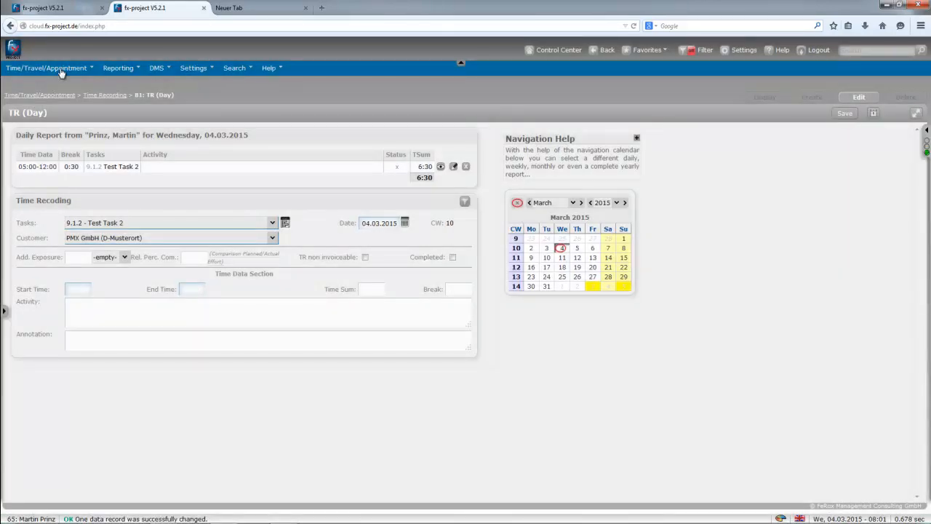
# Reload the 05:00–12:00 Test Task 2 entry, tick Completed, and save it.
pyautogui.moveTo(61, 70)
pyautogui.moveTo(40, 86)
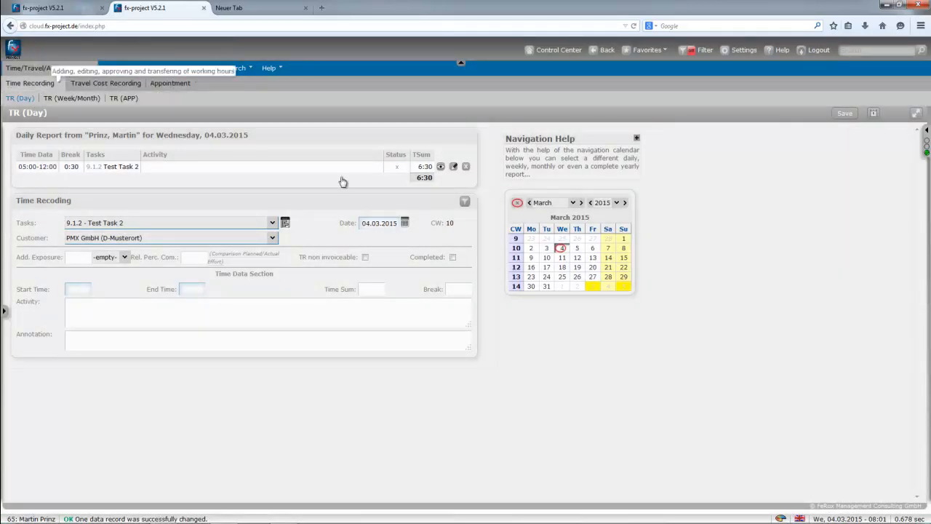
pyautogui.click(453, 167)
pyautogui.click(452, 258)
pyautogui.click(845, 114)
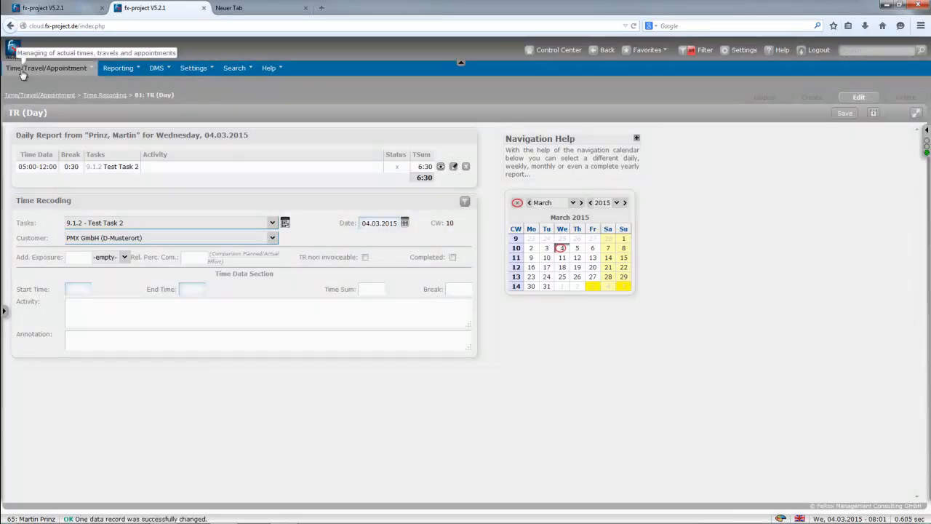
# Open TR (Week/Month) time recording with its selection form.
pyautogui.moveTo(22, 69)
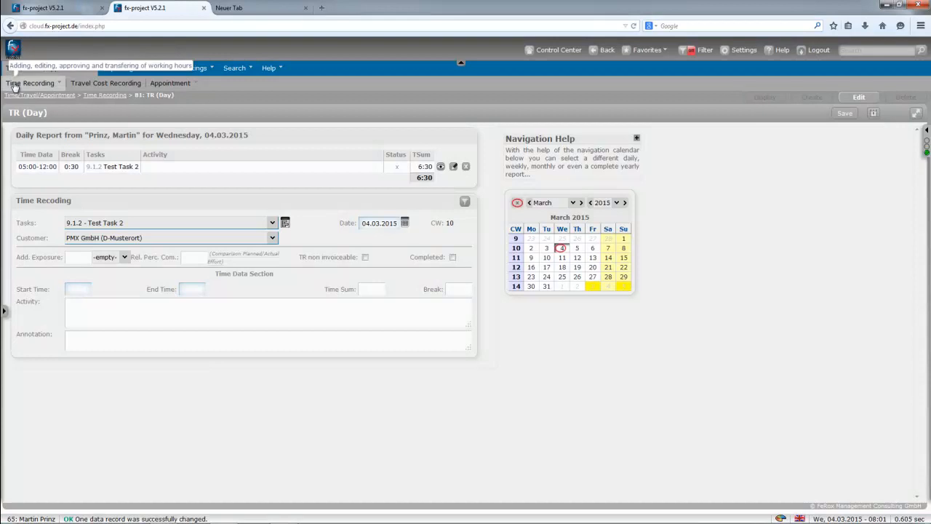
pyautogui.moveTo(15, 86)
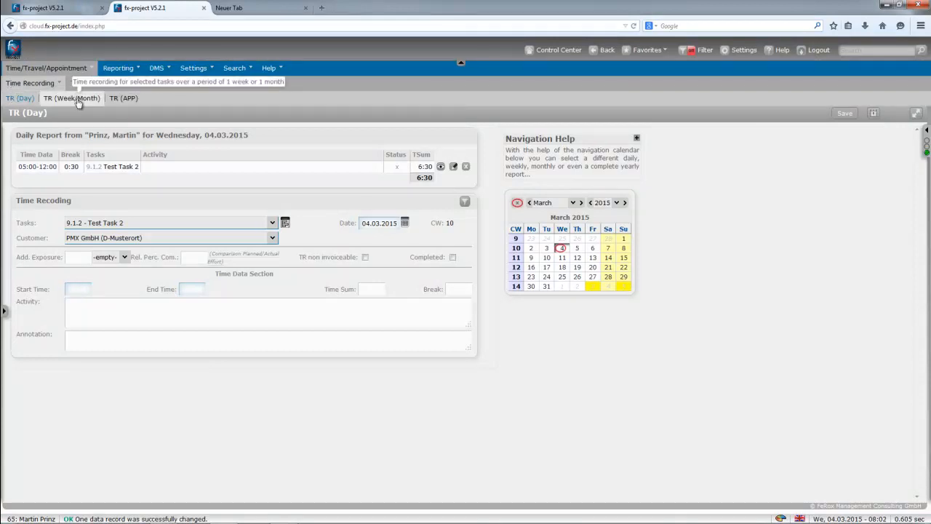
pyautogui.click(76, 98)
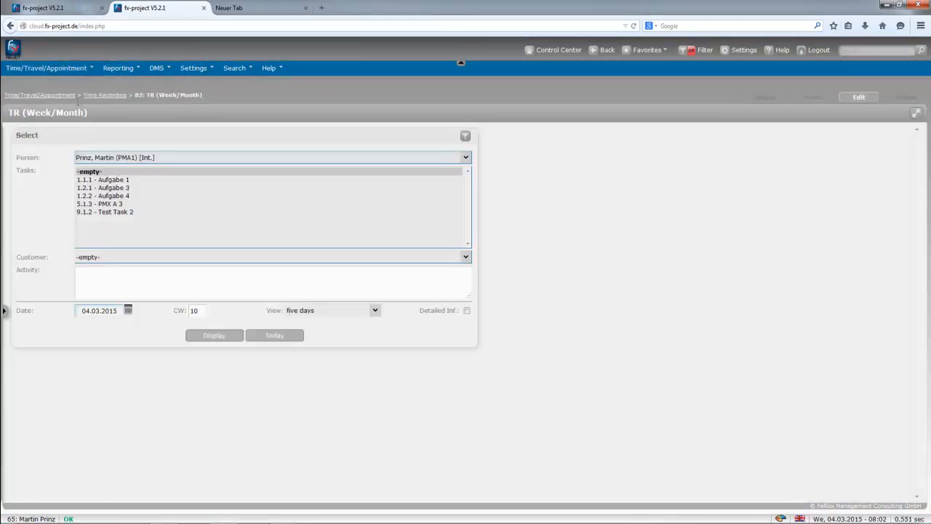
# Select Aufgabe 1, Aufgabe 3, Aufgabe 4, PMX A 3 and Test Task 2, and display their week grid.
pyautogui.click(116, 182)
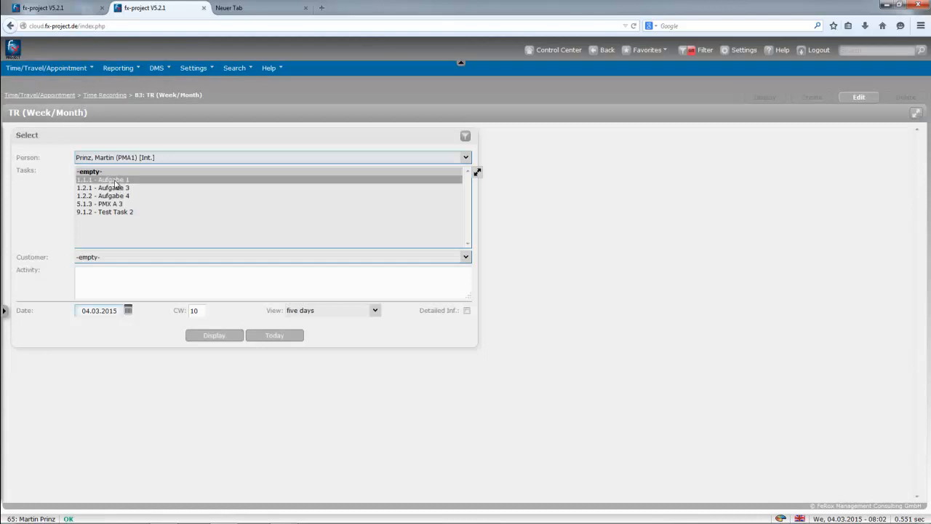
pyautogui.keyDown('ctrl'); pyautogui.click(116, 187); pyautogui.keyUp('ctrl')
pyautogui.keyDown('ctrl'); pyautogui.click(116, 195); pyautogui.keyUp('ctrl')
pyautogui.keyDown('ctrl'); pyautogui.click(116, 204); pyautogui.keyUp('ctrl')
pyautogui.keyDown('ctrl'); pyautogui.click(119, 212); pyautogui.keyUp('ctrl')
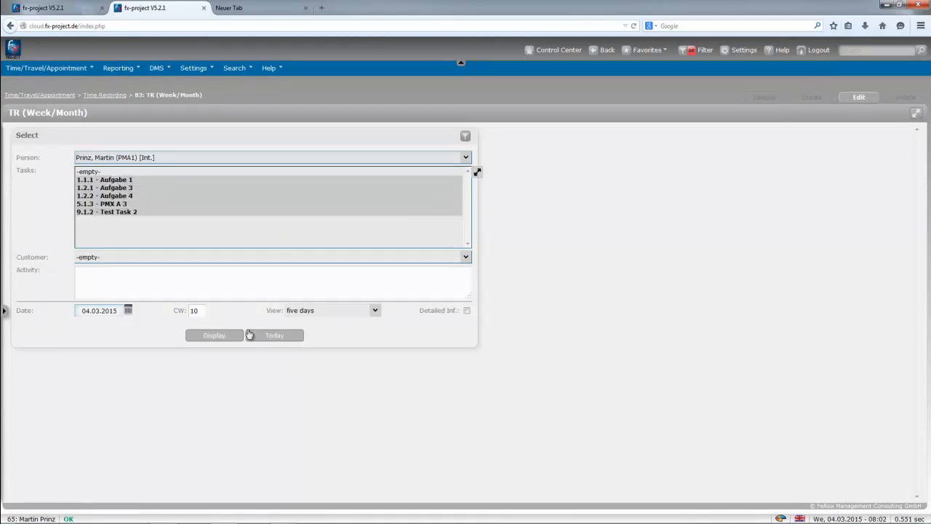
pyautogui.click(215, 337)
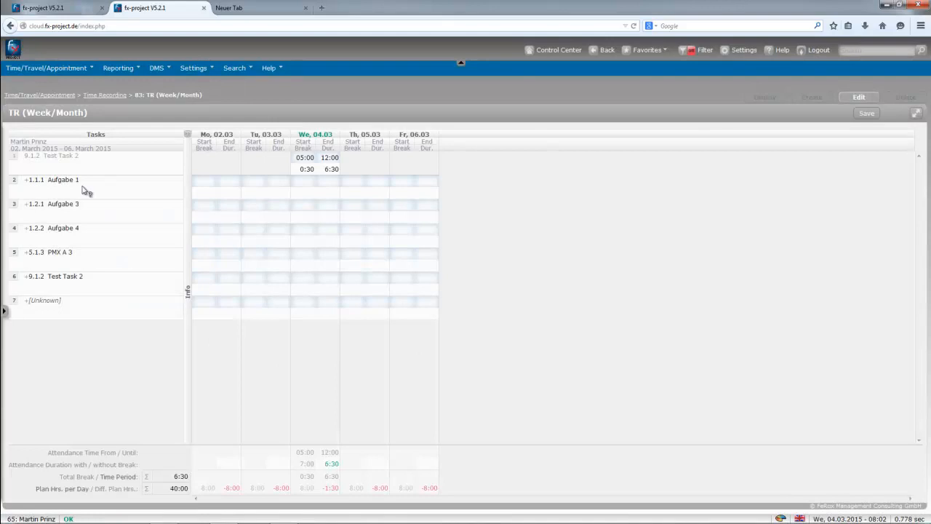
# Enter Monday times: Aufgabe 1 from 08:00 to 12:00 and PMX A 3 from 12:00 to 16:00.
pyautogui.click(201, 179)
pyautogui.moveTo(35, 188)
pyautogui.write('8')
pyautogui.press('Tab')
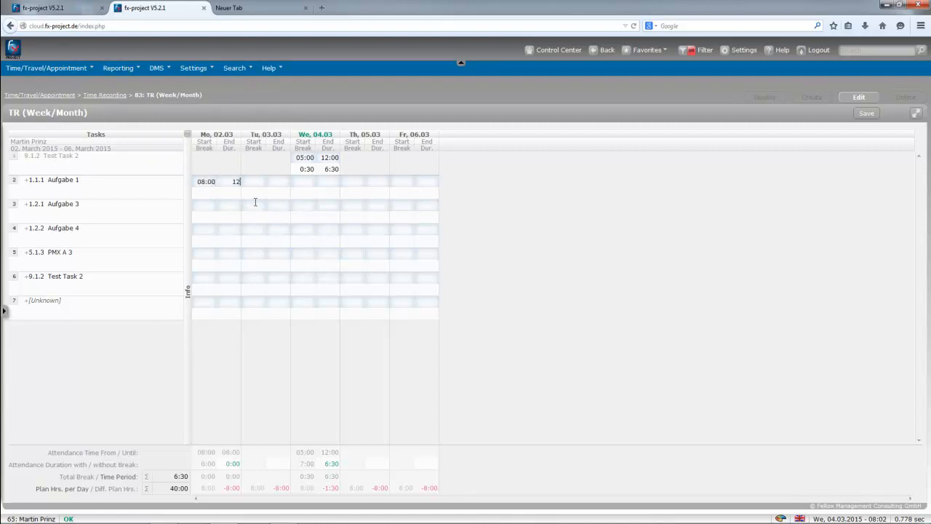
pyautogui.click(233, 229)
pyautogui.press('Tab')
pyautogui.write('16')
pyautogui.click(251, 281)
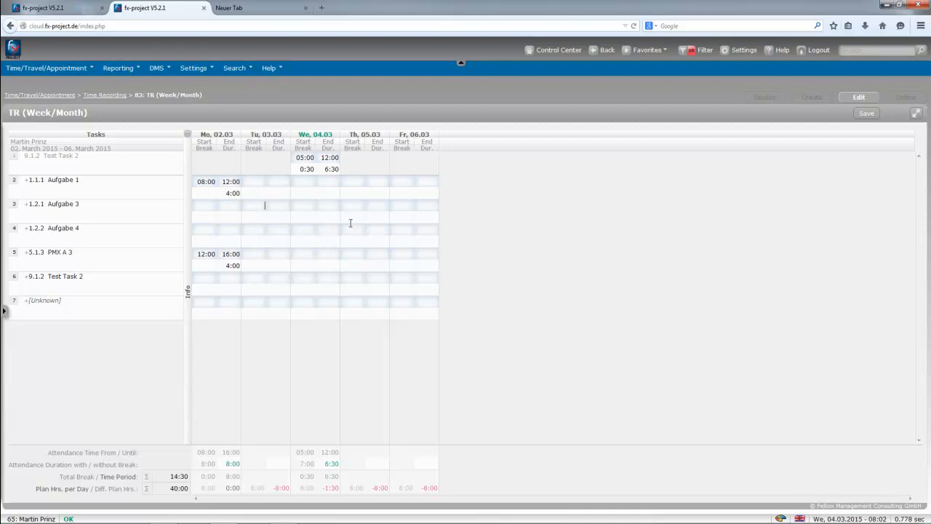
# Record 08:00–12:00 for Aufgabe 3 on Tuesday, save the week, and switch to the administrator's session.
pyautogui.press('Tab')
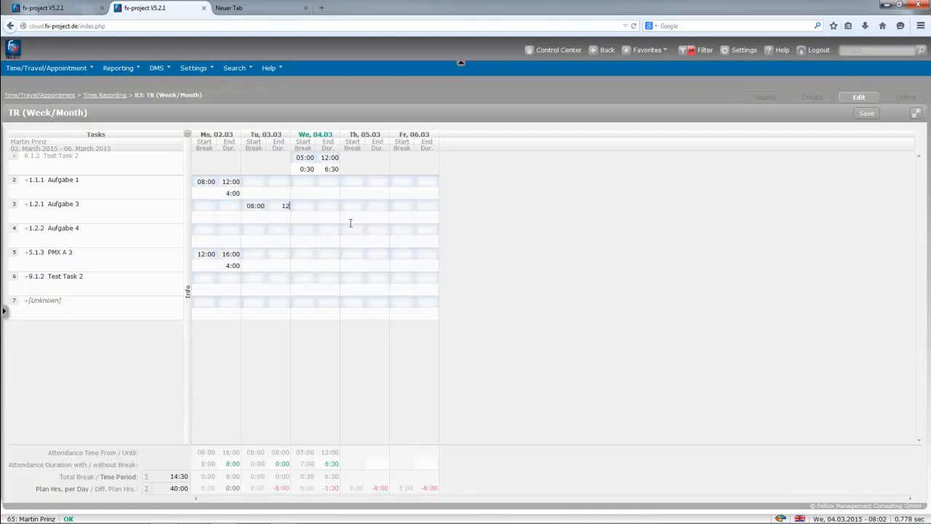
pyautogui.write('12')
pyautogui.click(287, 254)
pyautogui.click(865, 116)
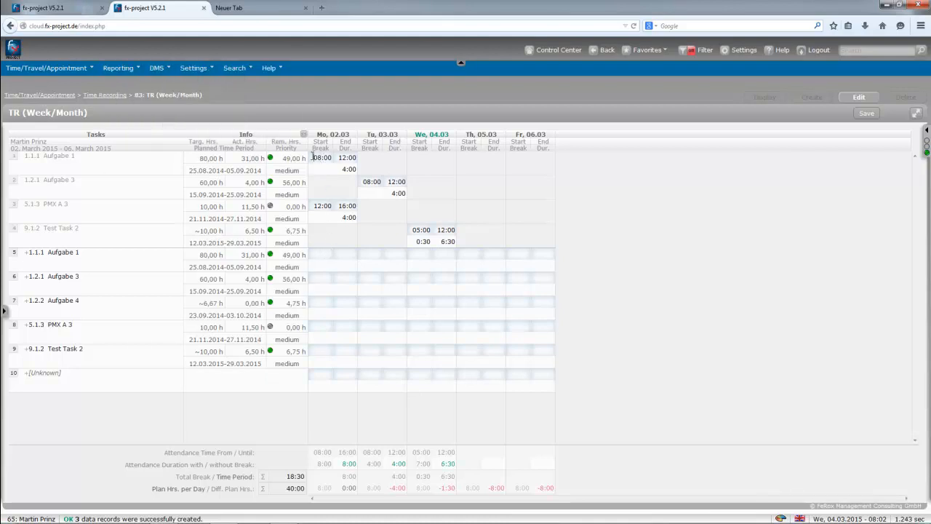
pyautogui.click(345, 160)
pyautogui.click(51, 7)
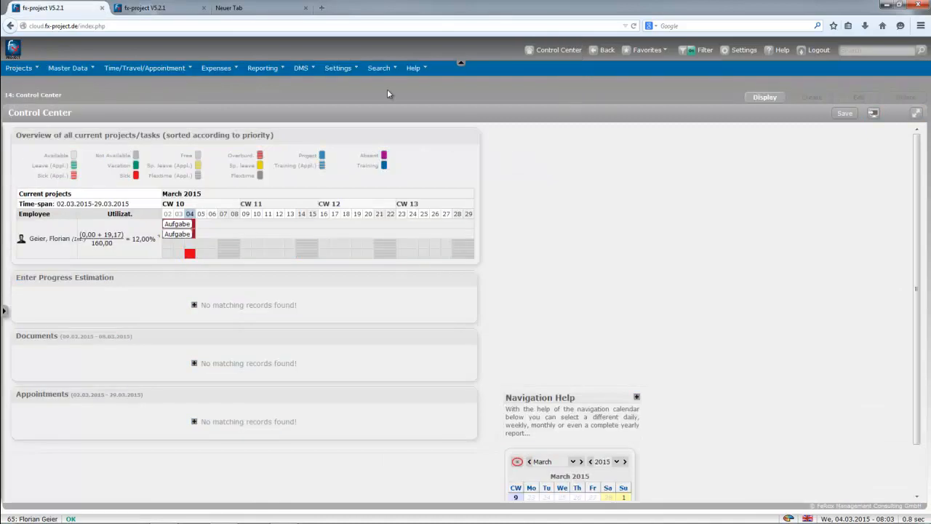
# Open Settings > Admin Settings and scroll down to the time registration options.
pyautogui.click(345, 73)
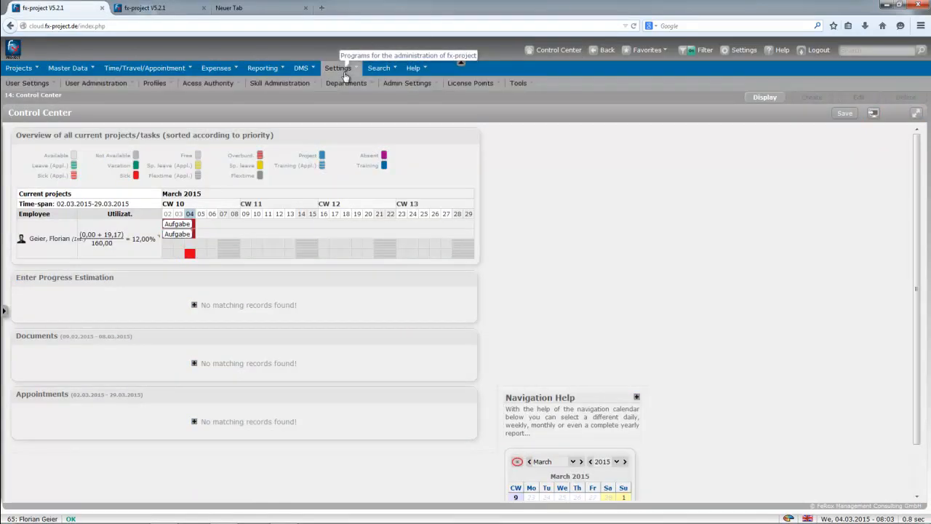
pyautogui.click(401, 85)
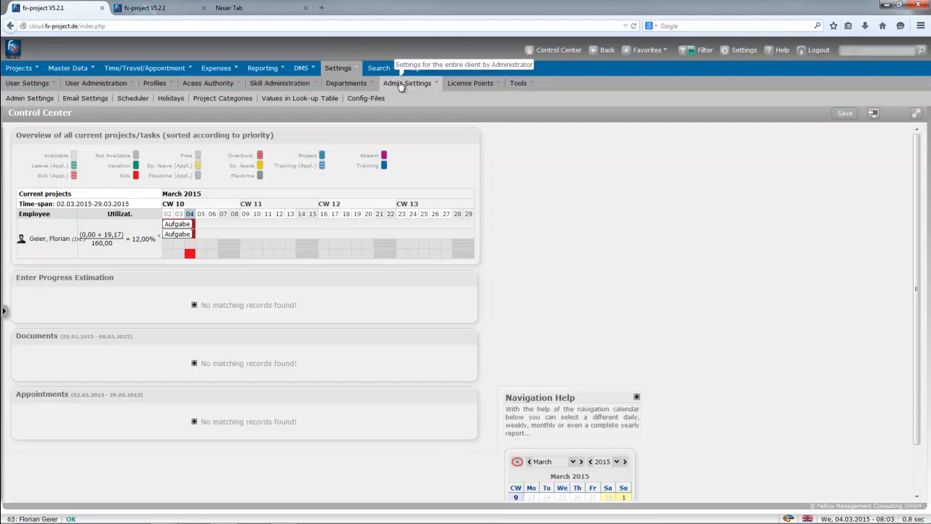
pyautogui.click(21, 98)
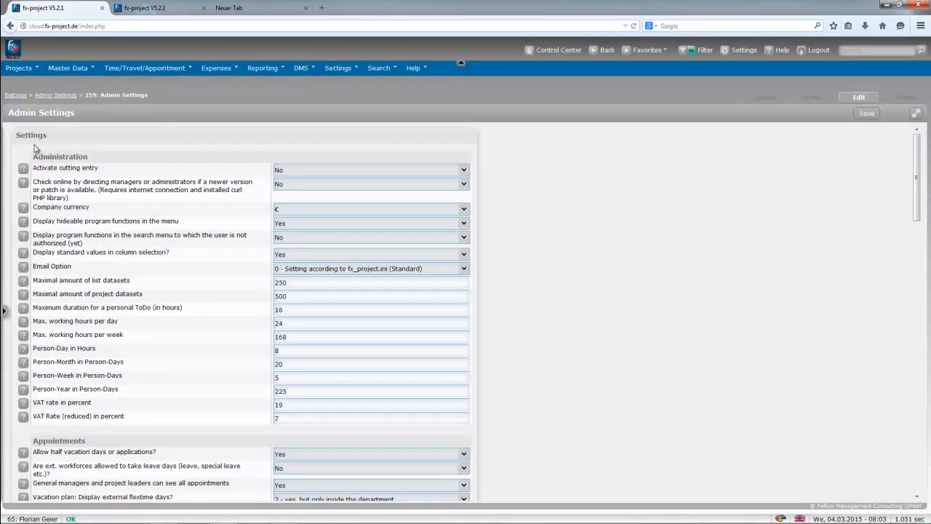
pyautogui.moveTo(16, 135); pyautogui.dragTo(43, 137)
pyautogui.scroll(-10, 62, 160)
pyautogui.scroll(-5, 64, 169)
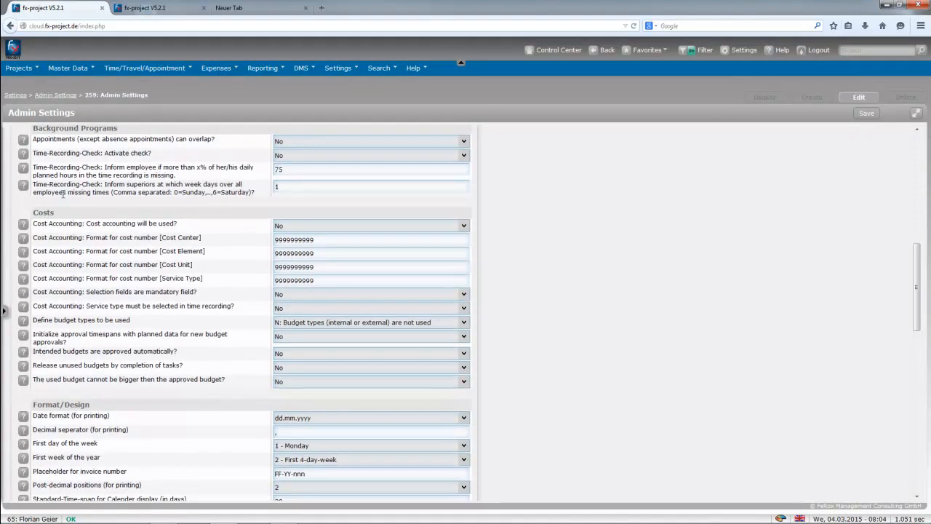
pyautogui.scroll(-3, 85, 221)
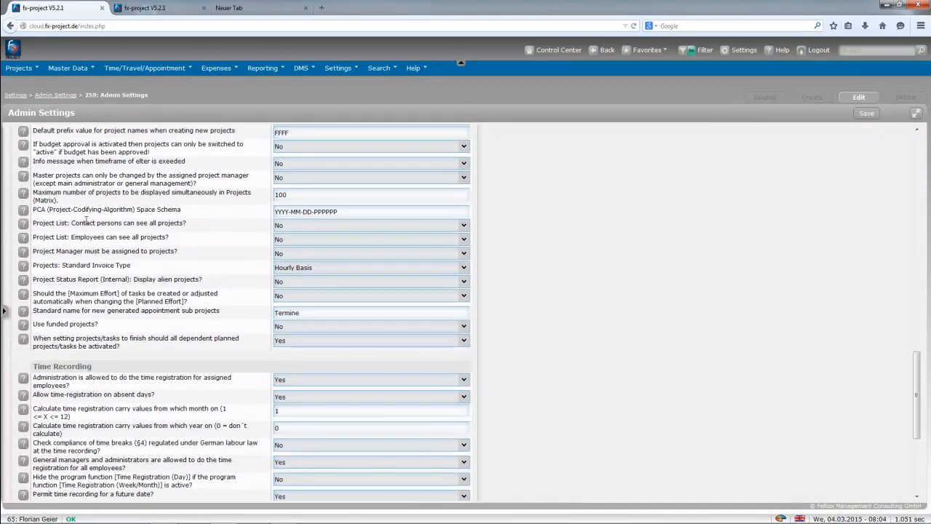
pyautogui.scroll(-3, 119, 309)
pyautogui.scroll(-1, 119, 309)
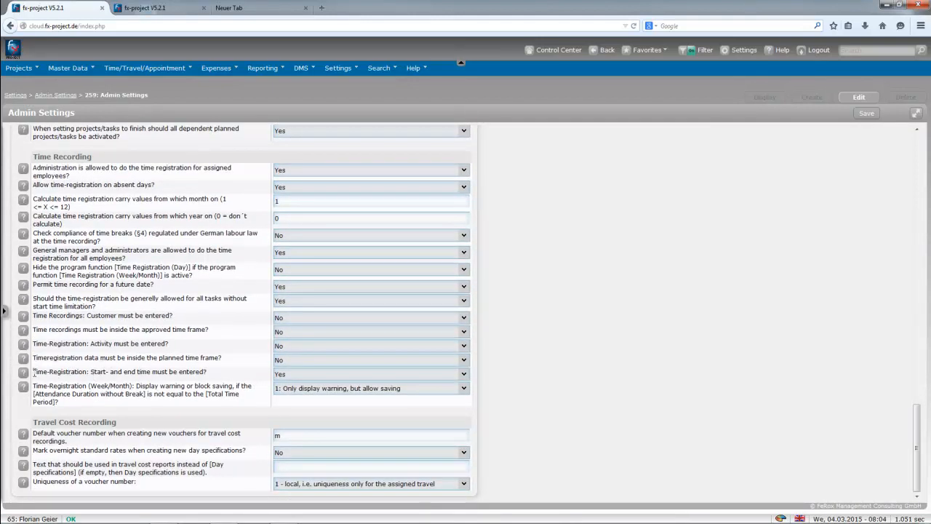
# Set 'Start- and end time must be entered?' to No, save, and return to the employee's tab.
pyautogui.moveTo(36, 371); pyautogui.dragTo(218, 377)
pyautogui.click(295, 375)
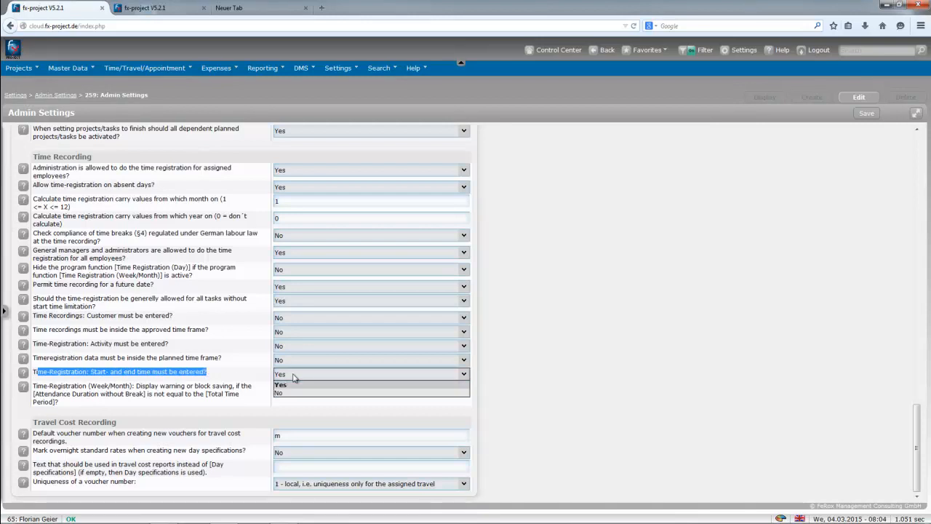
pyautogui.click(287, 394)
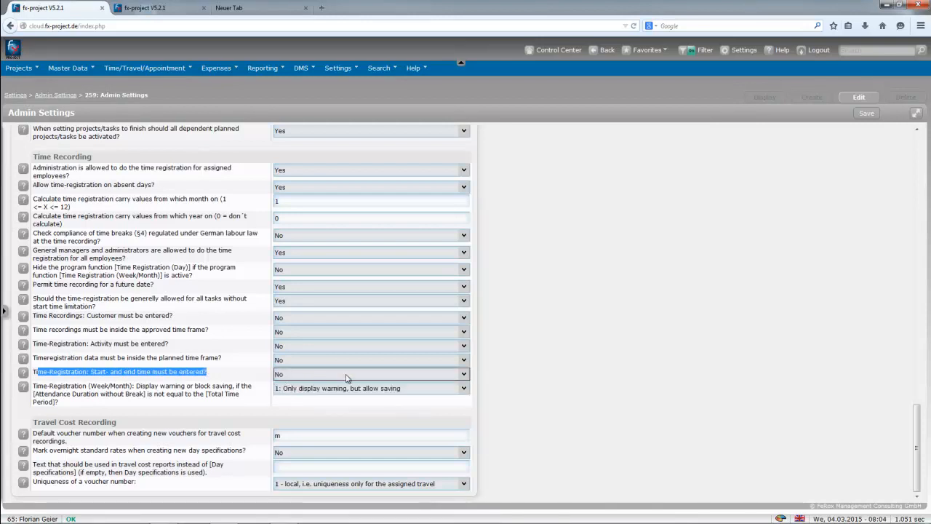
pyautogui.click(870, 113)
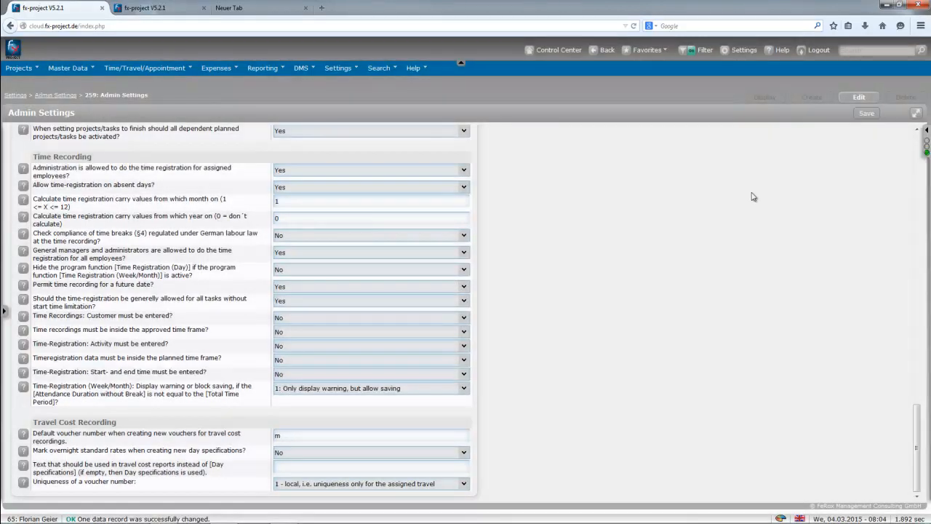
pyautogui.click(159, 12)
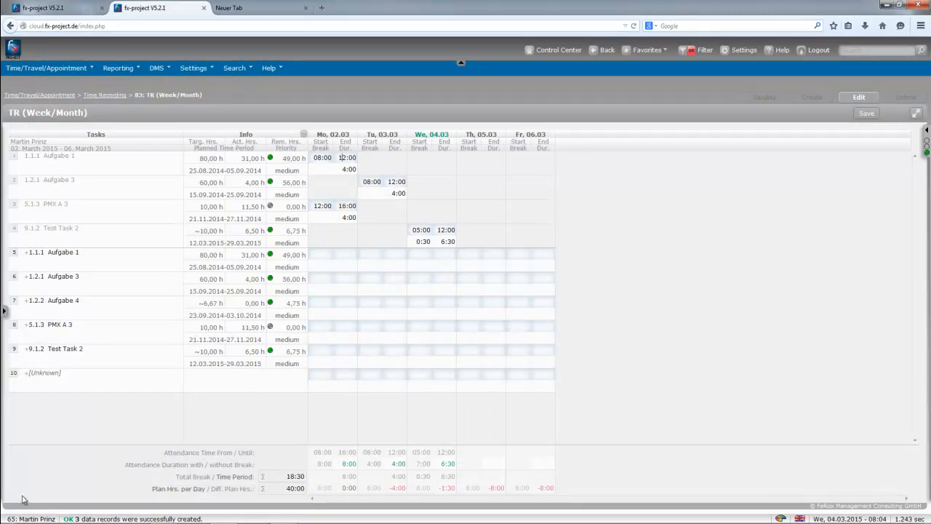
# Save the time-recording page, log out of fx-project, and start a new login.
pyautogui.moveTo(37, 512)
pyautogui.click(866, 113)
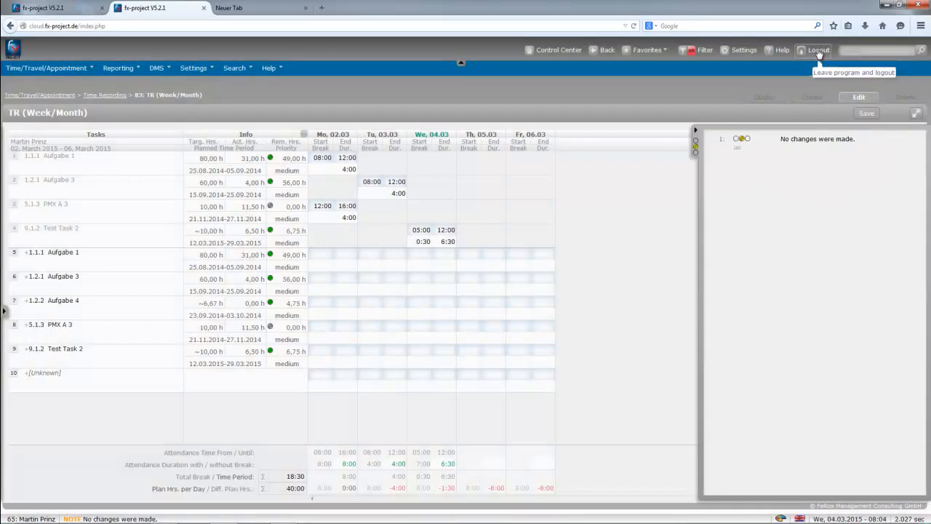
pyautogui.click(818, 50)
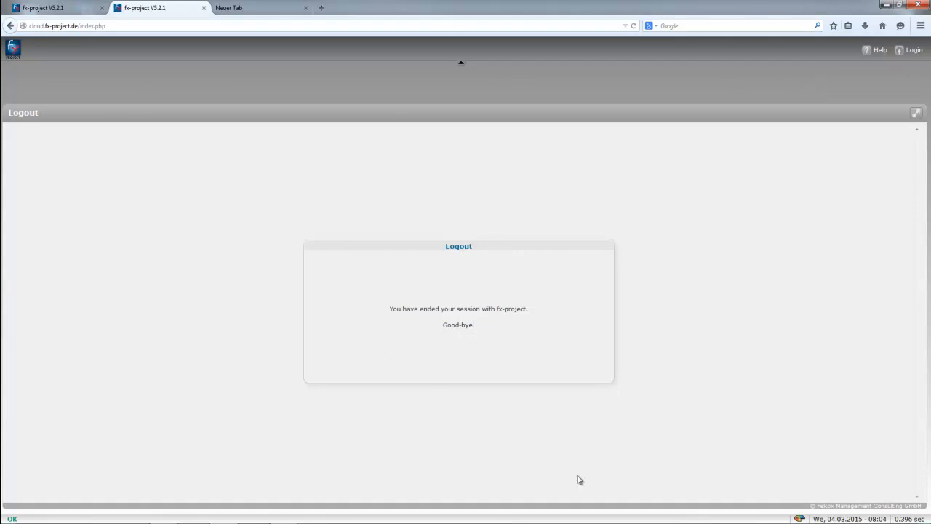
pyautogui.click(909, 51)
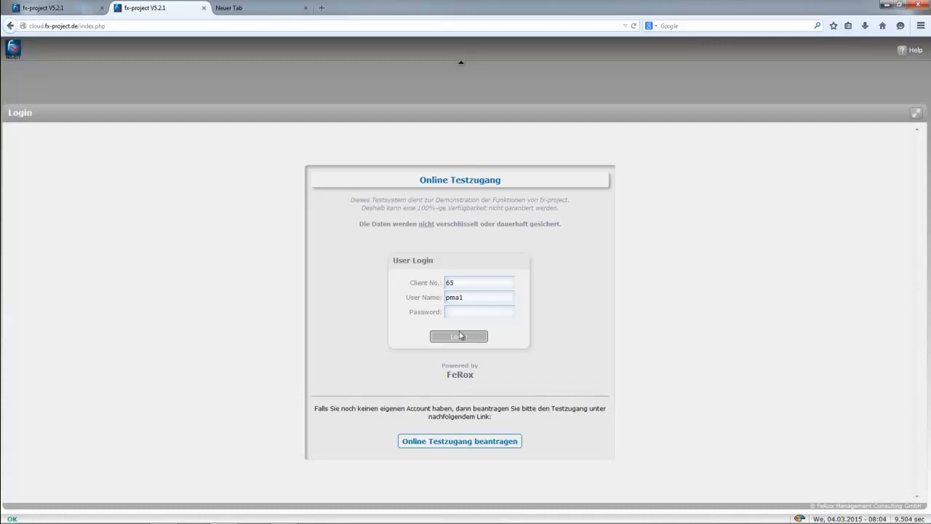
# Log in with the employee's password and display the 02–06 March 2015 week grid.
pyautogui.click(470, 314)
pyautogui.write('pw')
pyautogui.press('Return')
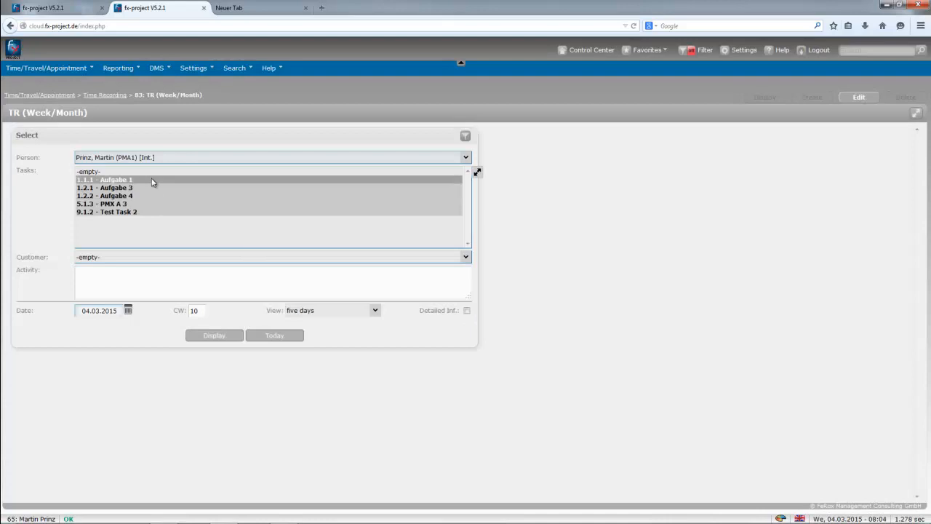
pyautogui.click(138, 211)
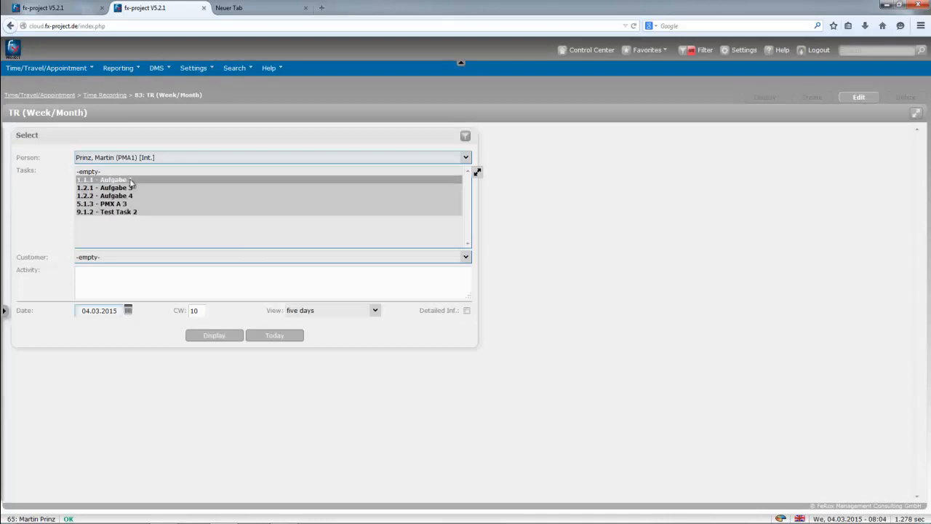
pyautogui.moveTo(26, 113); pyautogui.dragTo(112, 124)
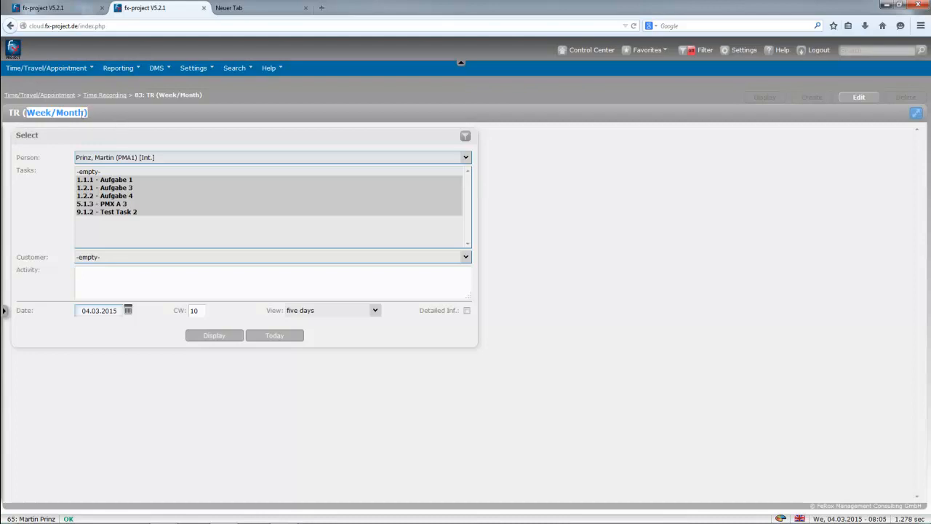
pyautogui.click(220, 337)
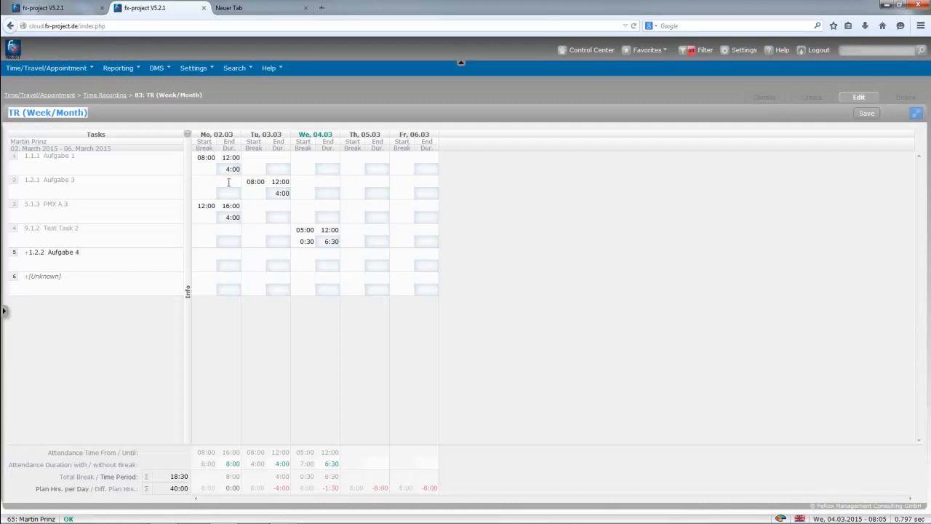
# Enter durations: Aufgabe 3 Monday 2:00, PMX A 3 Tuesday 1:00, Aufgabe 1 Wednesday 4:00, Aufgabe 3 Wednesday 2:00.
pyautogui.click(224, 193)
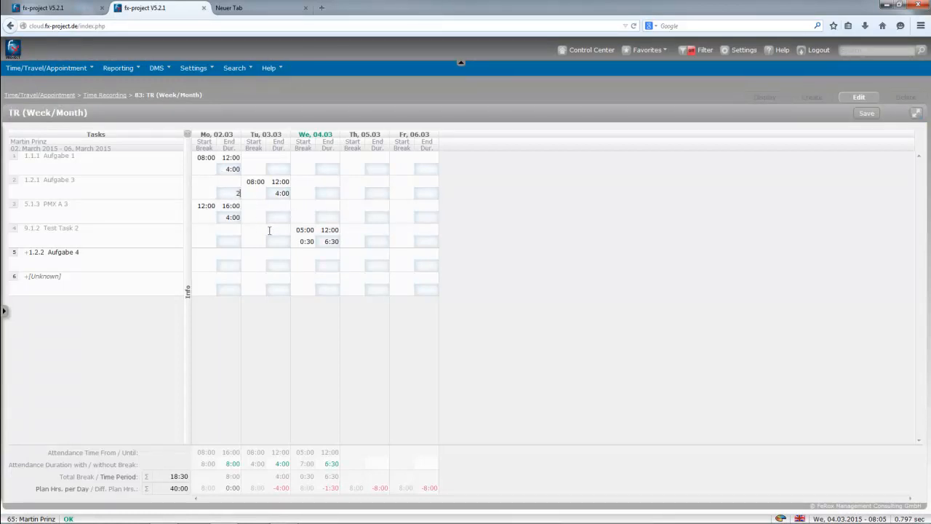
pyautogui.click(283, 216)
pyautogui.write('1')
pyautogui.click(327, 216)
pyautogui.write('4')
pyautogui.click(338, 193)
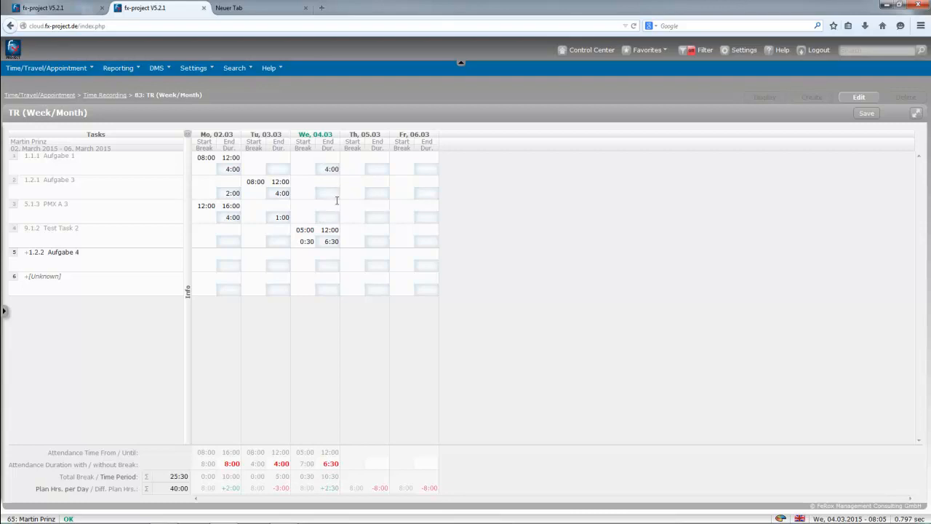
pyautogui.write('2')
pyautogui.click(379, 168)
# Enter durations: Aufgabe 1 Thursday 5:00, Test Task 2 Thursday 8:00, and 2:00 each for Aufgabe 1, PMX A 3, Aufgabe 3 Friday.
pyautogui.write('5')
pyautogui.click(381, 238)
pyautogui.write('8')
pyautogui.click(382, 286)
pyautogui.write('2')
pyautogui.click(427, 215)
pyautogui.click(429, 192)
pyautogui.write('2')
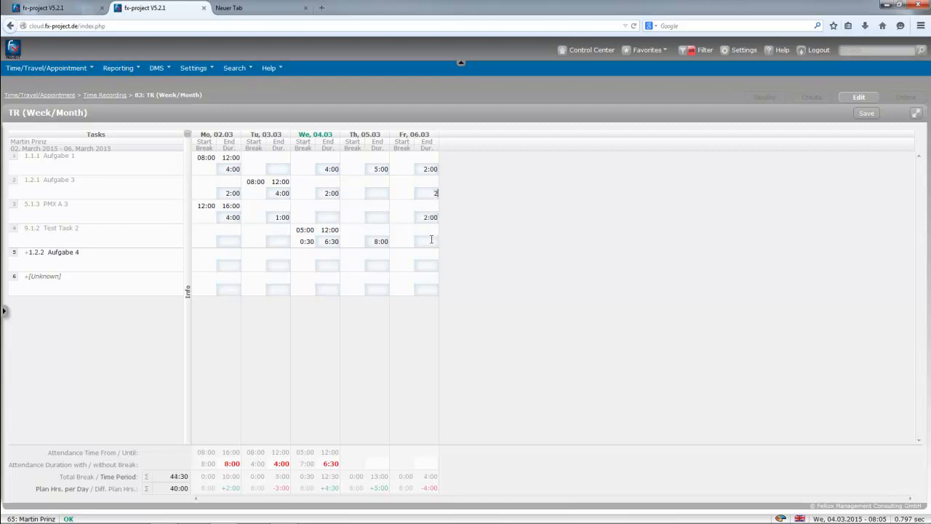
pyautogui.click(866, 116)
pyautogui.click(373, 169)
# View Tuesday's Aufgabe 3 entry in the extended editor, close it unchanged, and save all week entries.
pyautogui.rightClick(280, 193)
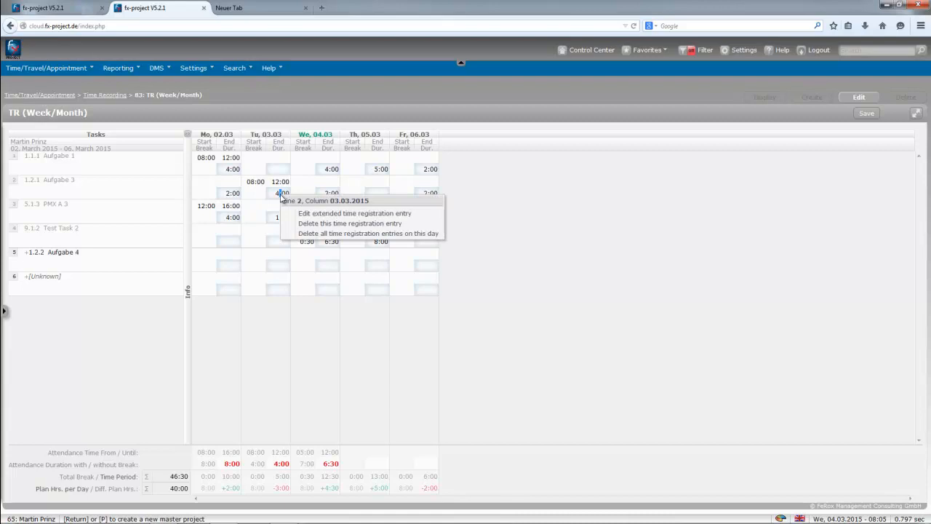
pyautogui.click(320, 215)
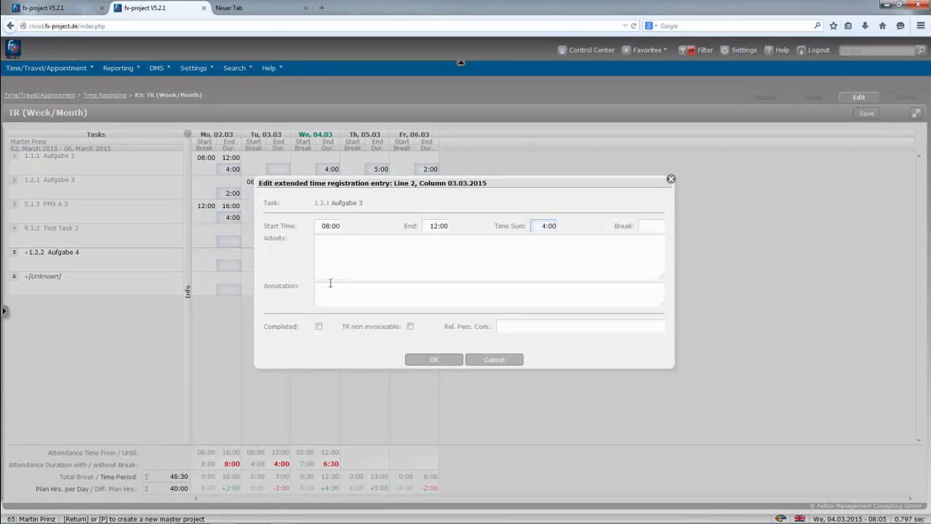
pyautogui.click(330, 256)
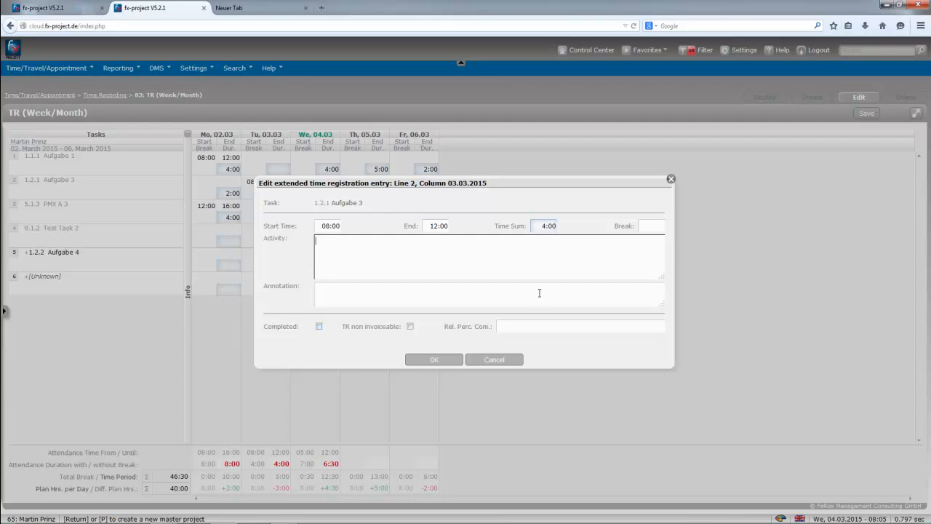
pyautogui.click(671, 179)
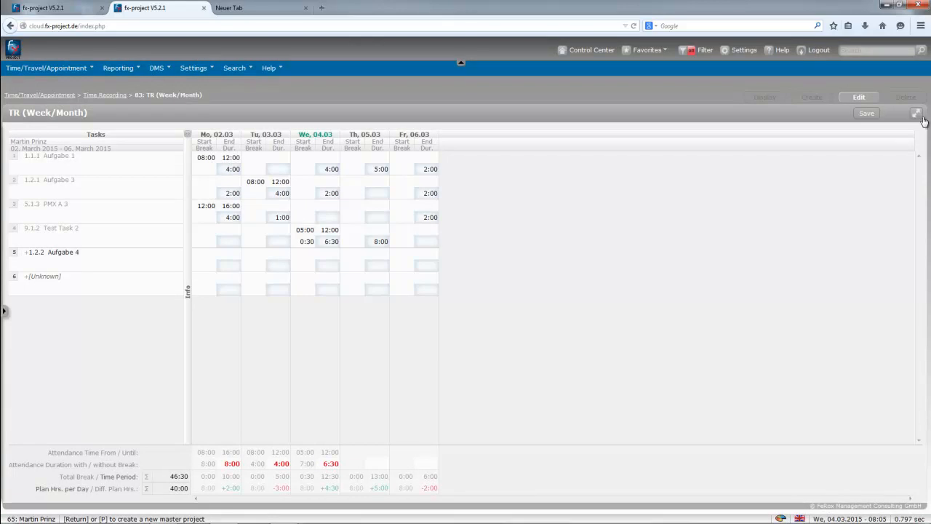
pyautogui.click(865, 114)
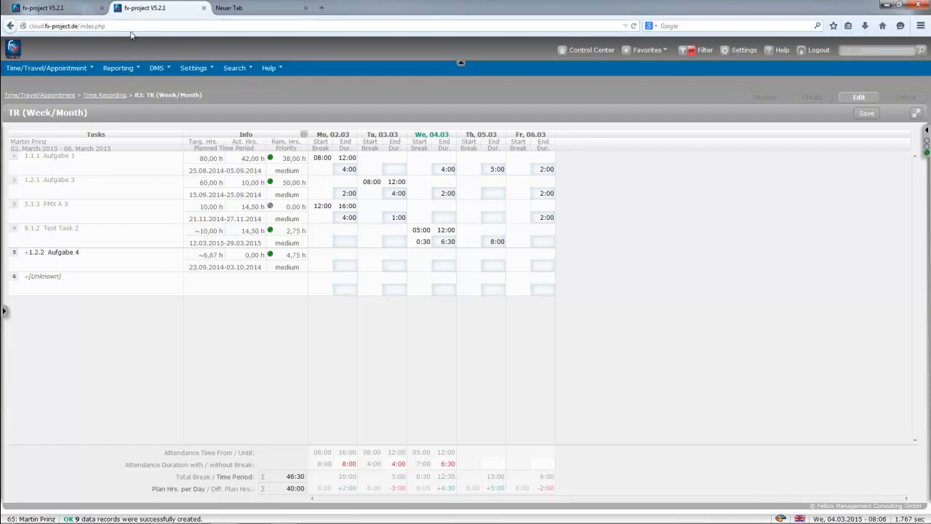
# View the TR (APP) smartphone time recording help, then log out of fx-project.
pyautogui.click(58, 68)
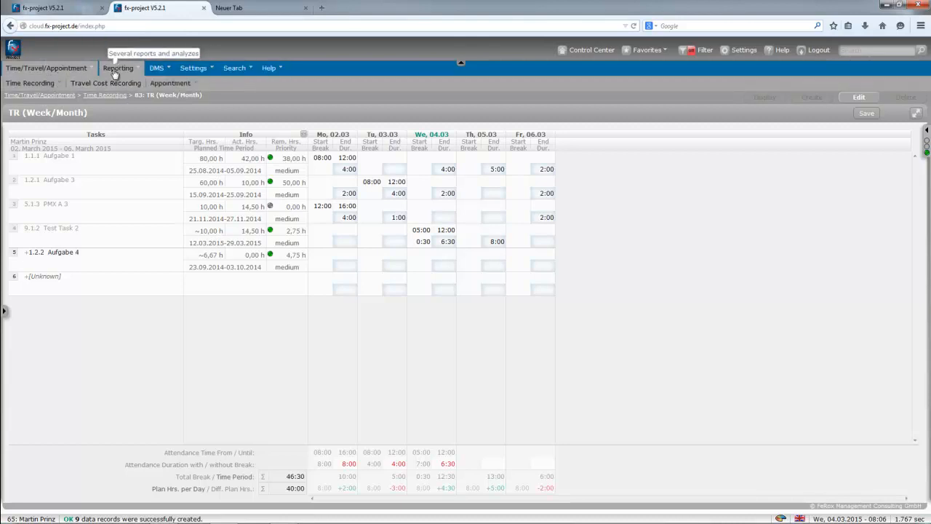
pyautogui.click(33, 83)
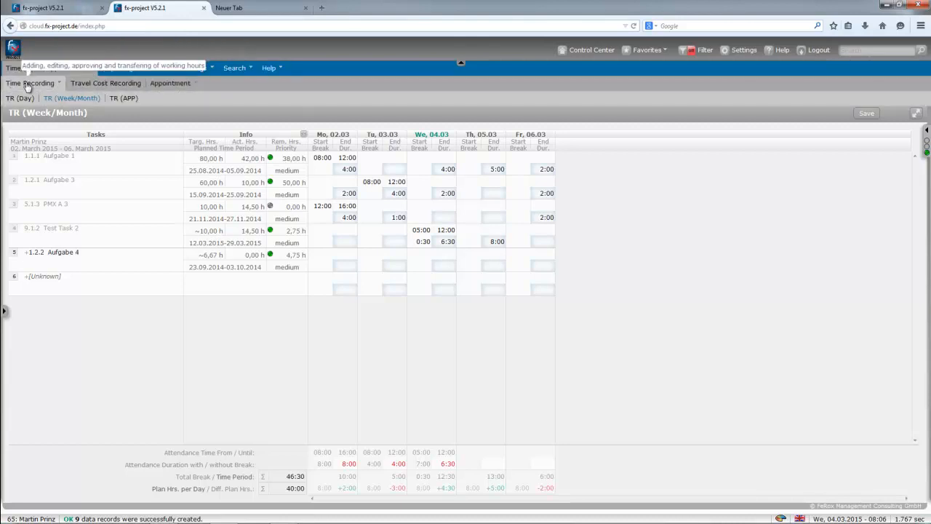
pyautogui.click(110, 98)
pyautogui.scroll(-10, 218, 295)
pyautogui.scroll(3, 218, 295)
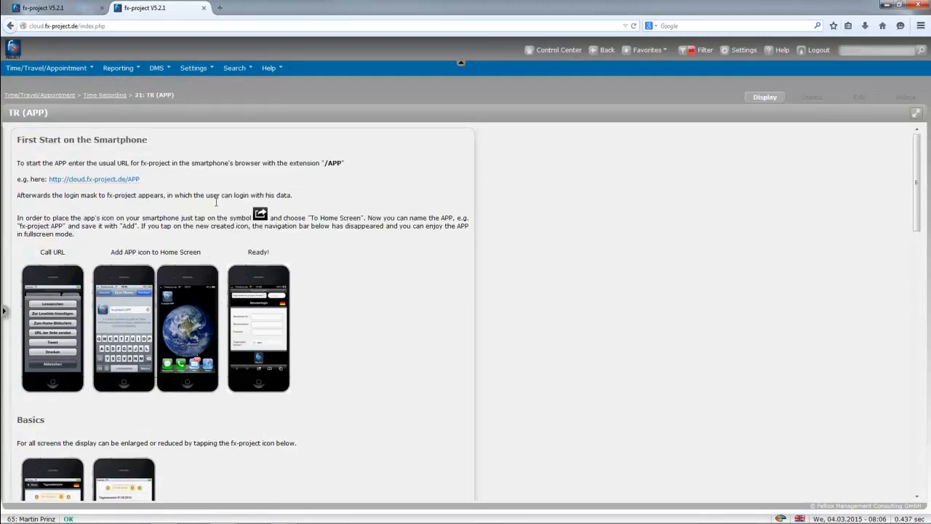
pyautogui.click(813, 49)
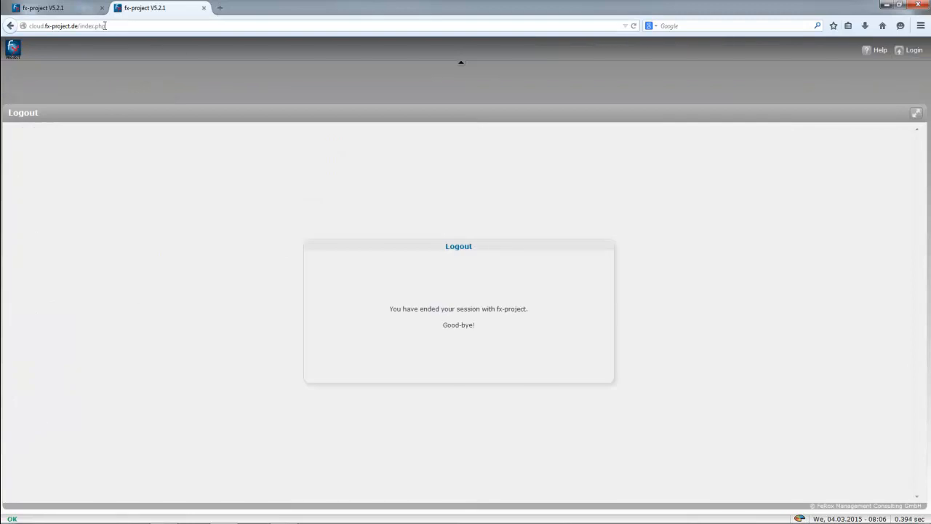
# Bring up the fx-project APP login at cloud.fx-project.de/APP in a phone-sized window.
pyautogui.click(103, 26)
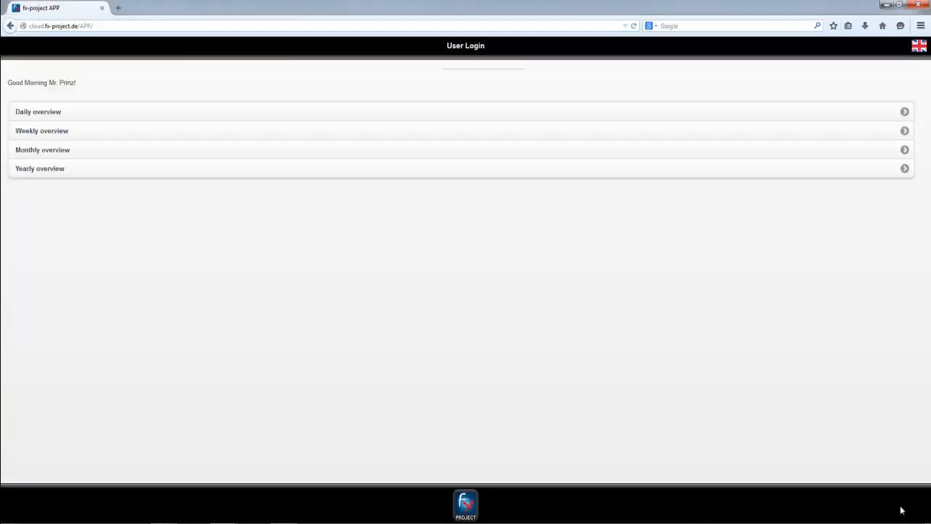
pyautogui.click(900, 503)
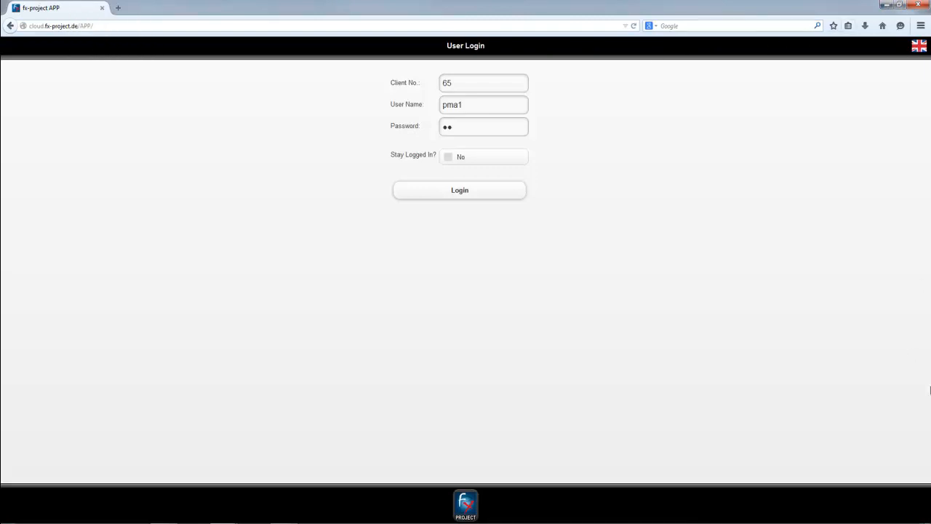
pyautogui.click(900, 4)
pyautogui.moveTo(508, 45)
pyautogui.mouseDown()
pyautogui.moveTo(507, 20)
pyautogui.moveTo(499, 59)
pyautogui.mouseUp()
pyautogui.moveTo(482, 404); pyautogui.dragTo(482, 445)
pyautogui.click(452, 140)
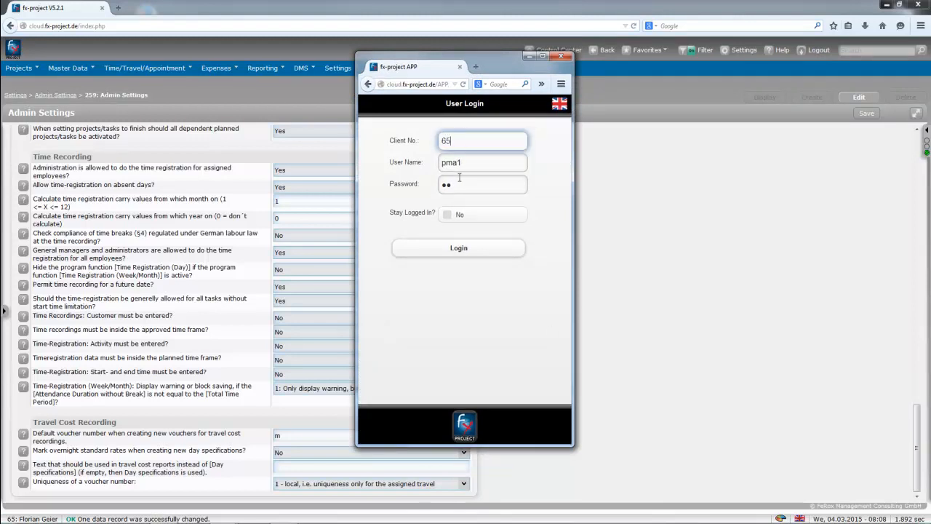
# Log in to the fx-project APP and look at the daily overview.
pyautogui.click(465, 249)
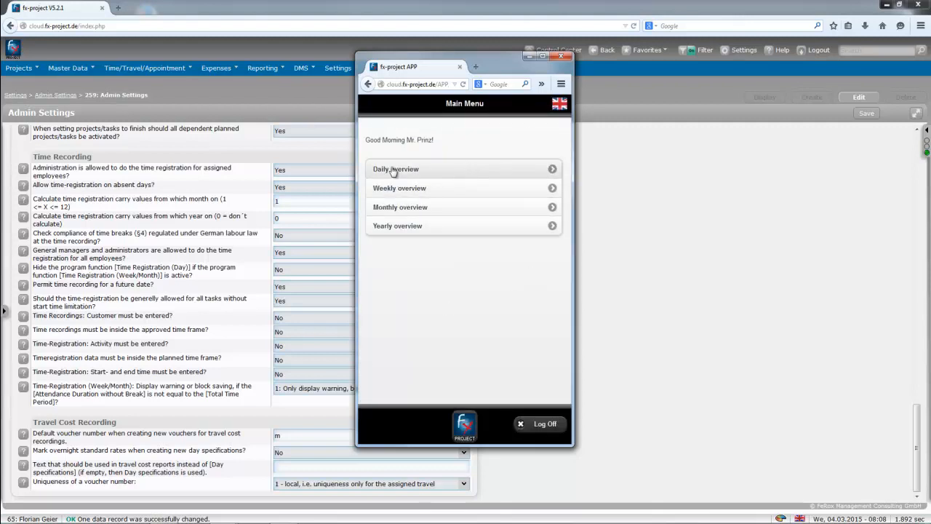
pyautogui.click(424, 172)
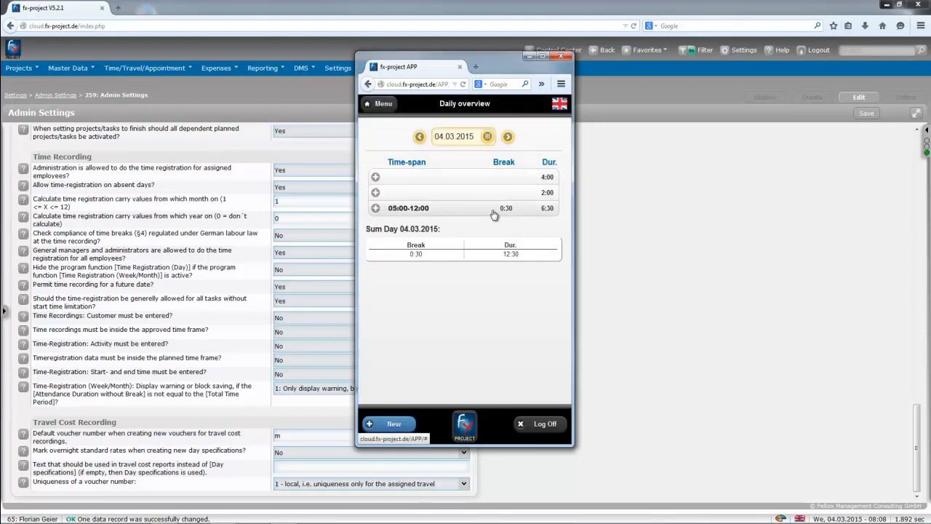
pyautogui.click(379, 103)
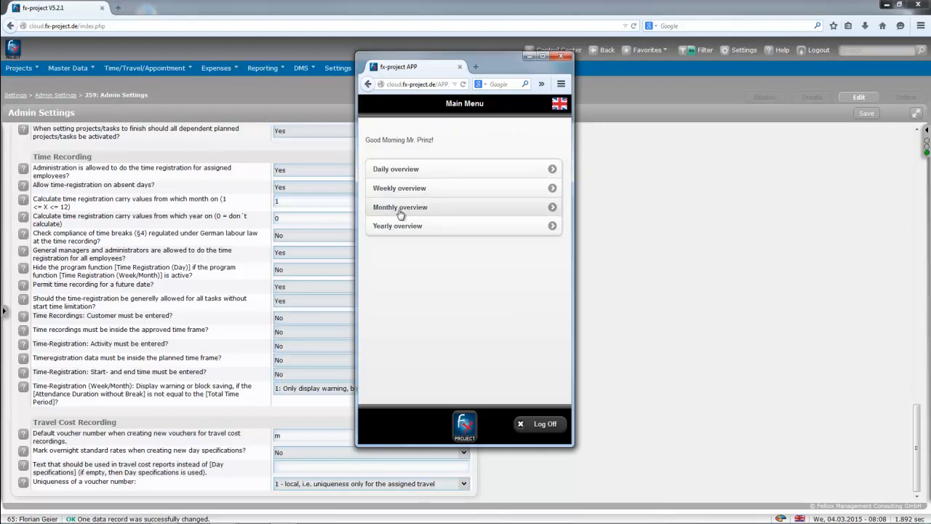
# Check the yearly overview with January expanded, then return to the 04.03.2015 daily overview.
pyautogui.click(412, 231)
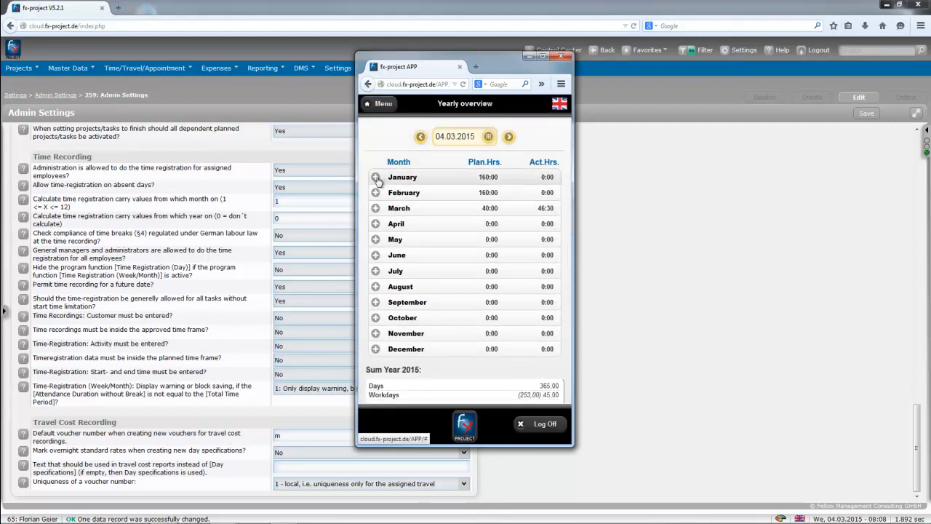
pyautogui.click(379, 179)
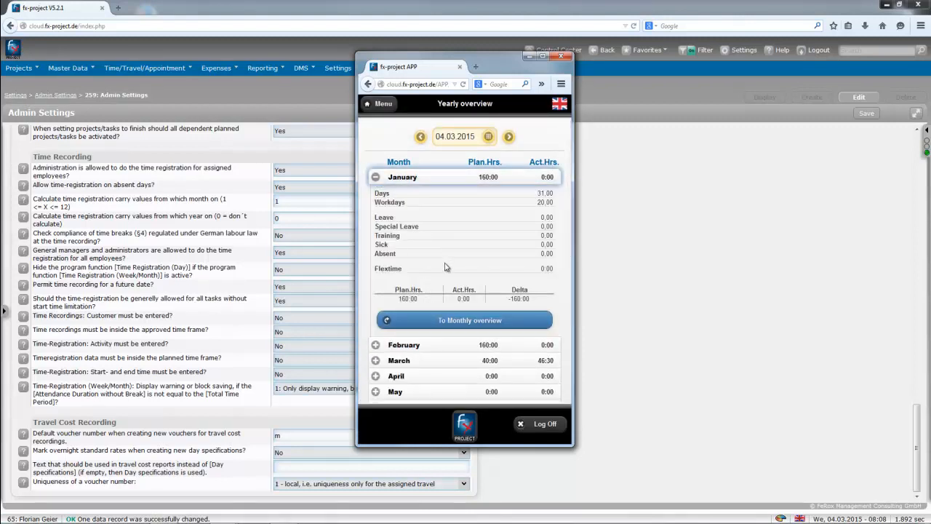
pyautogui.scroll(-8, 452, 280)
pyautogui.scroll(7, 452, 280)
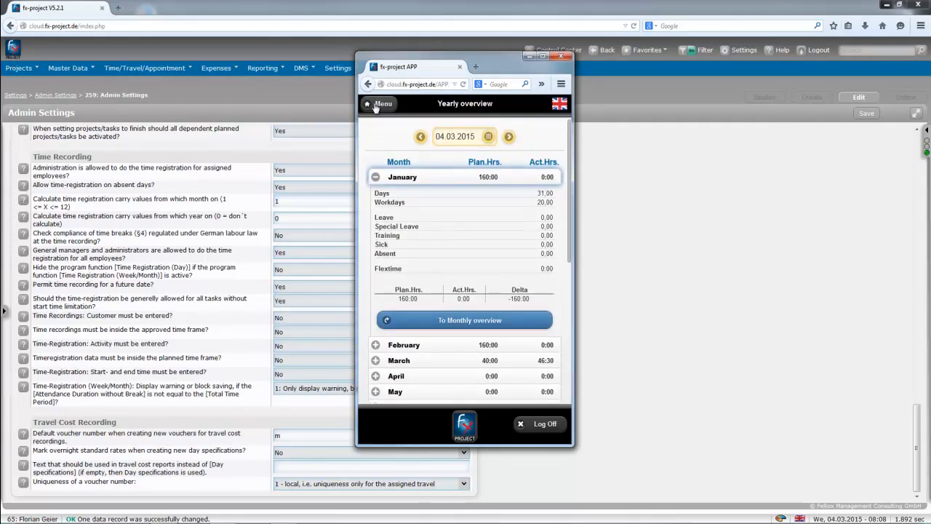
pyautogui.click(374, 103)
pyautogui.click(399, 177)
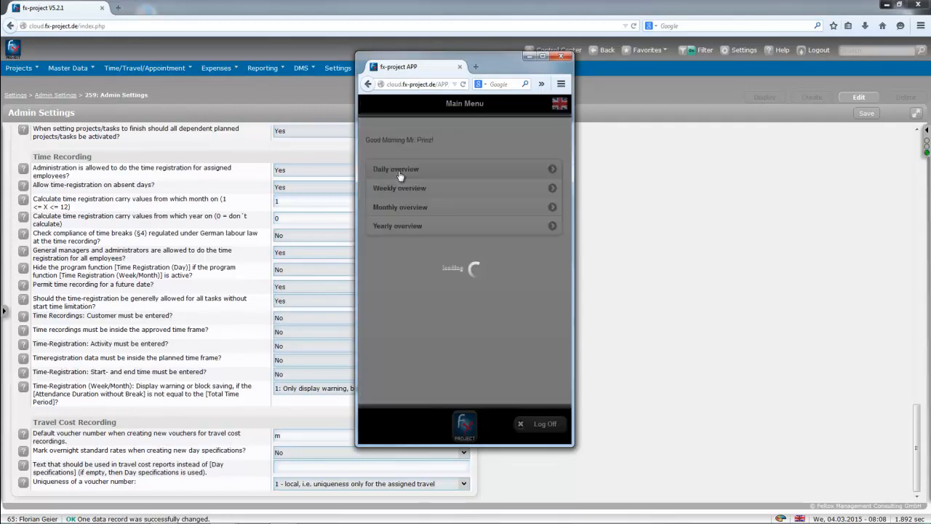
# Save a new 4-hour entry for 9.1.2 - Test Task 2, customer PMX GmbH, with an activity.
pyautogui.click(394, 422)
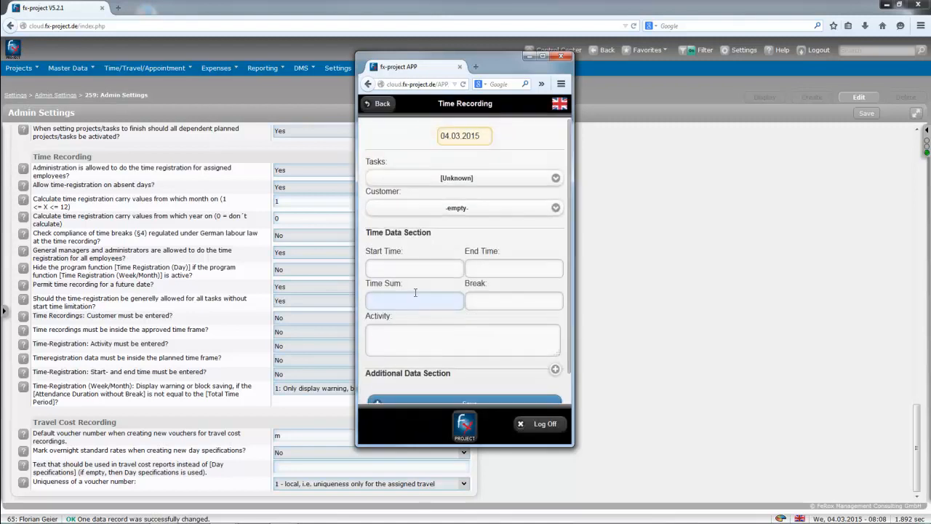
pyautogui.click(440, 178)
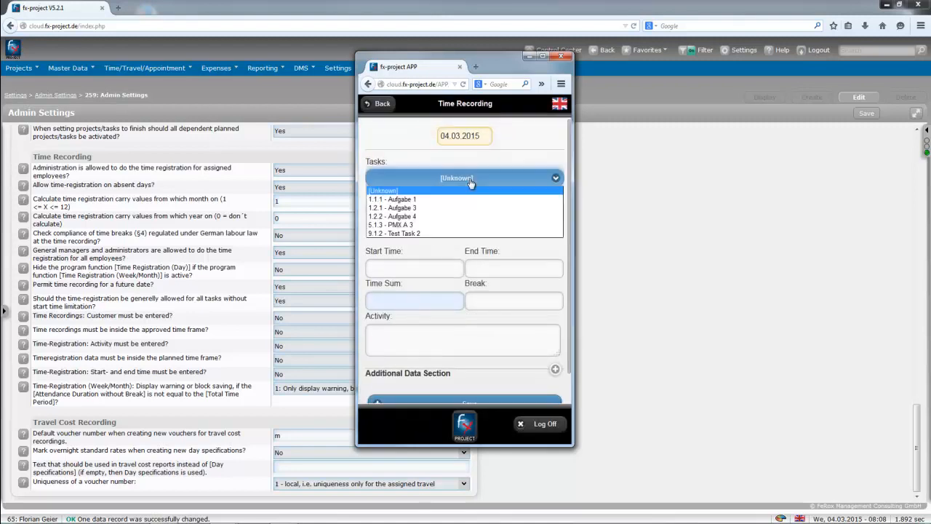
pyautogui.click(411, 233)
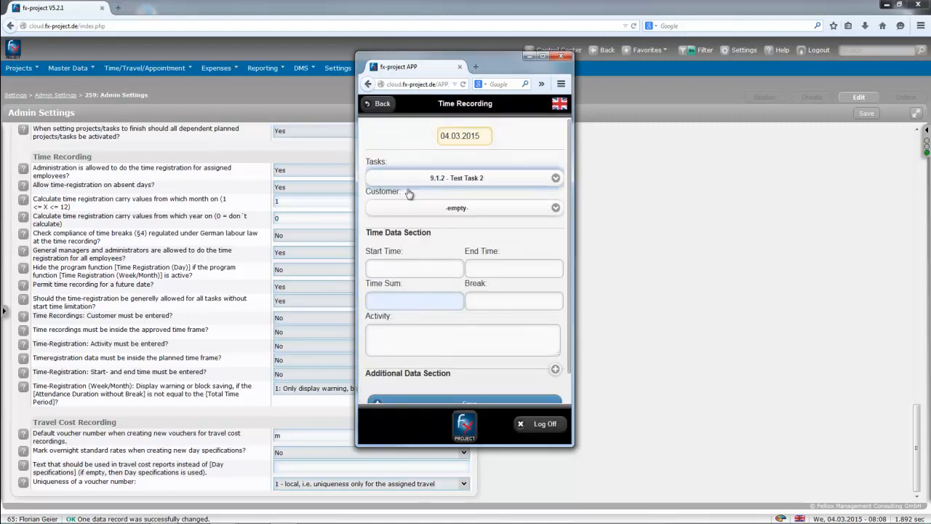
pyautogui.click(451, 207)
pyautogui.click(428, 231)
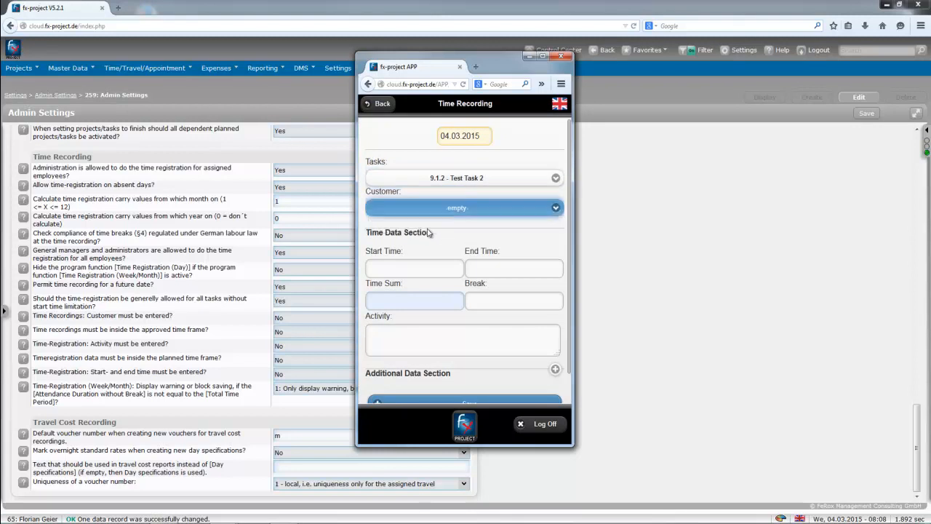
pyautogui.click(392, 301)
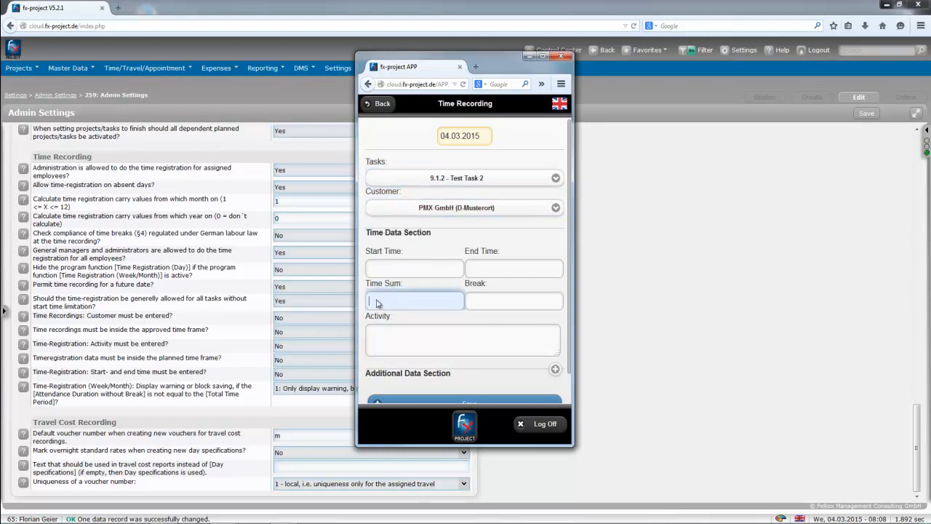
pyautogui.moveTo(365, 251); pyautogui.dragTo(406, 251)
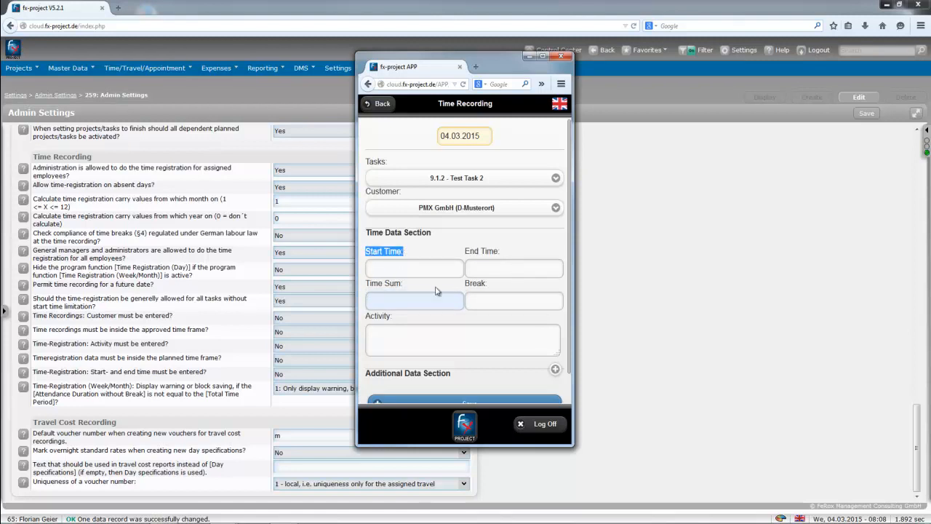
pyautogui.click(418, 301)
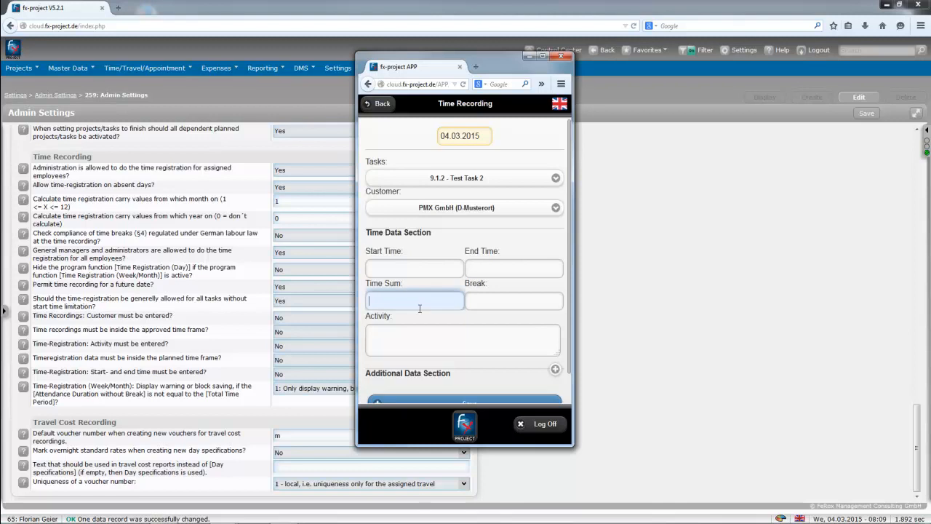
pyautogui.click(398, 331)
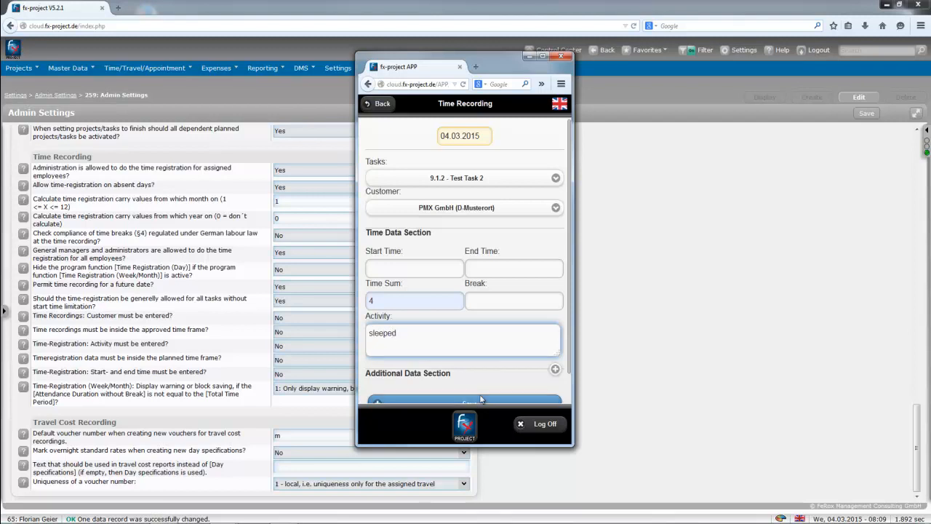
pyautogui.scroll(-1, 481, 374)
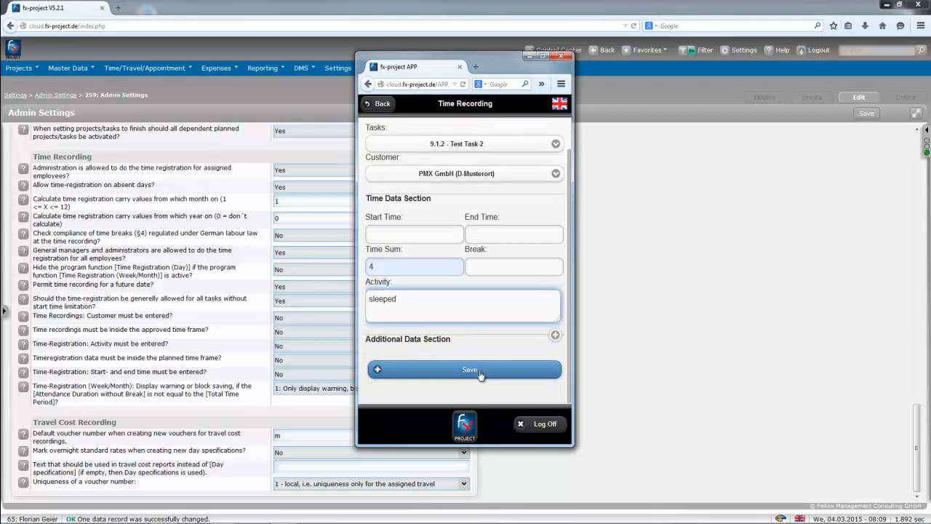
pyautogui.click(480, 371)
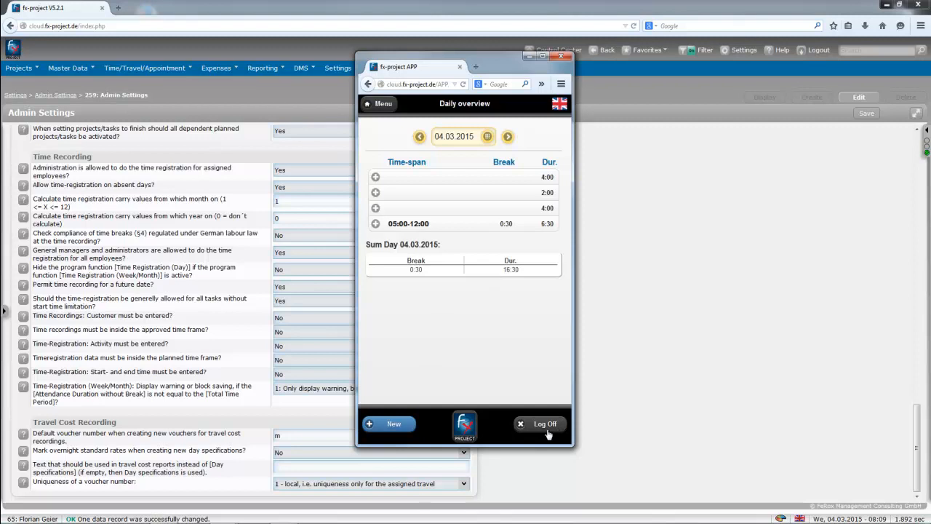
# Close the fx-project APP window and go to the Control Center page.
pyautogui.moveTo(488, 51); pyautogui.dragTo(487, 41)
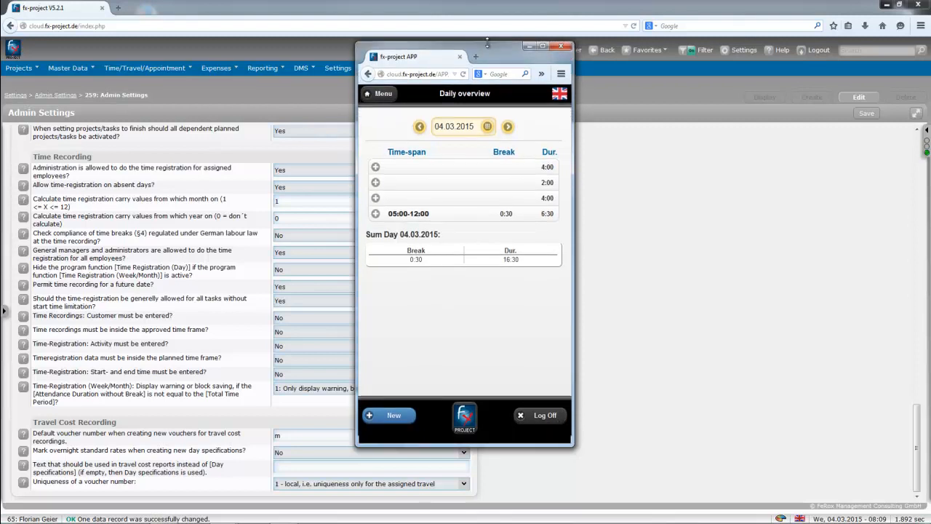
pyautogui.click(561, 46)
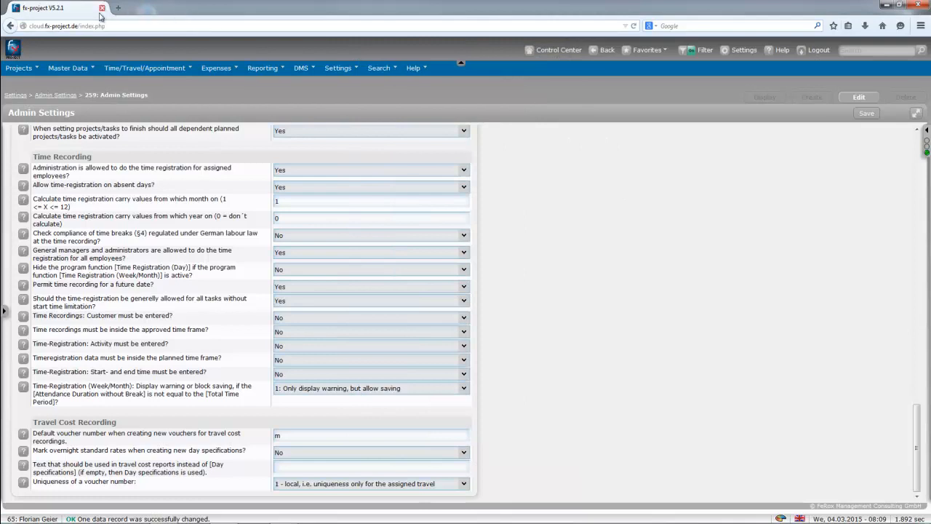
pyautogui.click(566, 51)
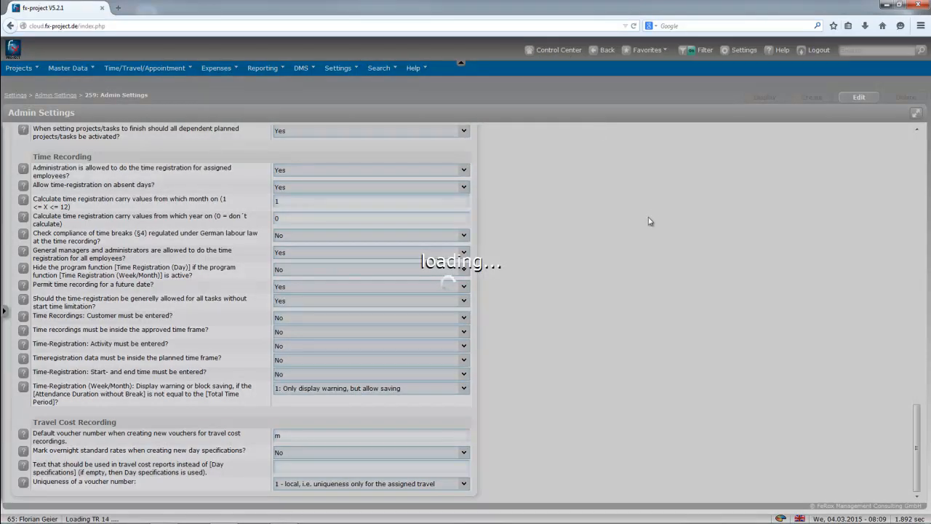